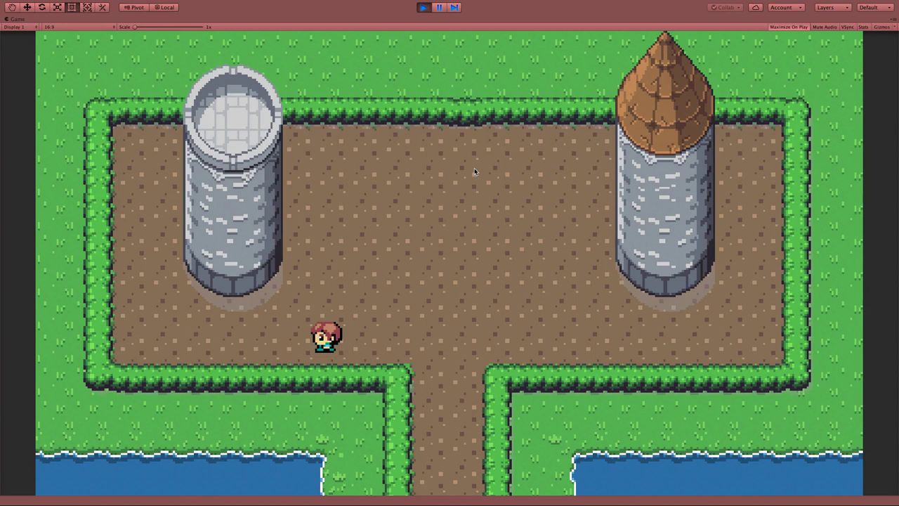
- Walk the player up and down the clearing, testing the top and bottom hedges
key("Up")
key("Right")
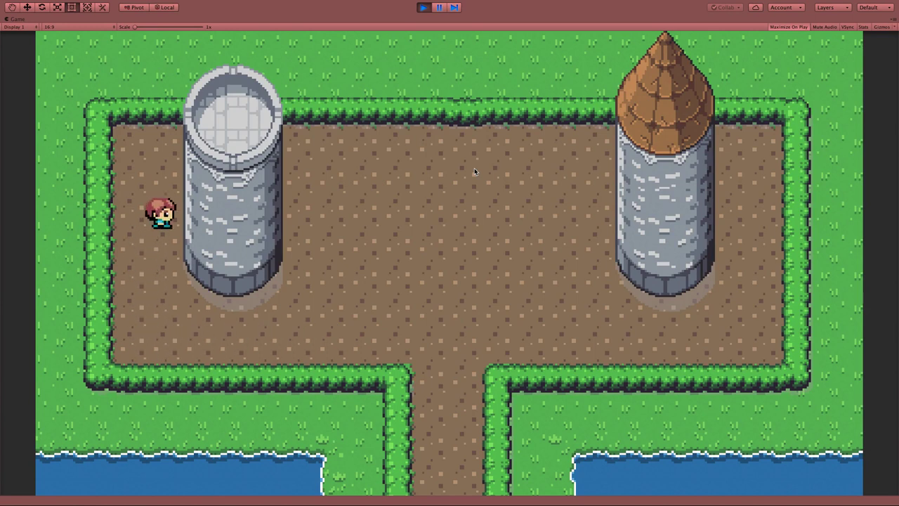
key("Up")
key("Down")
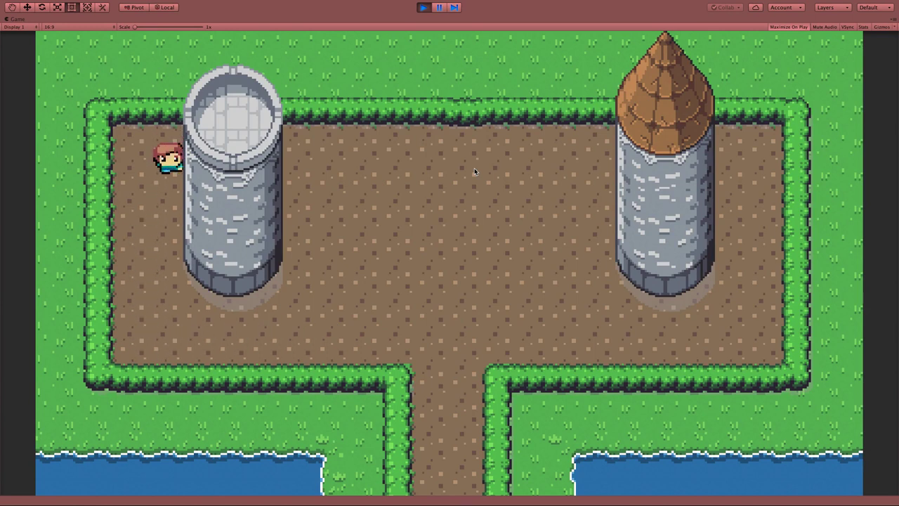
key("Right")
key("Up")
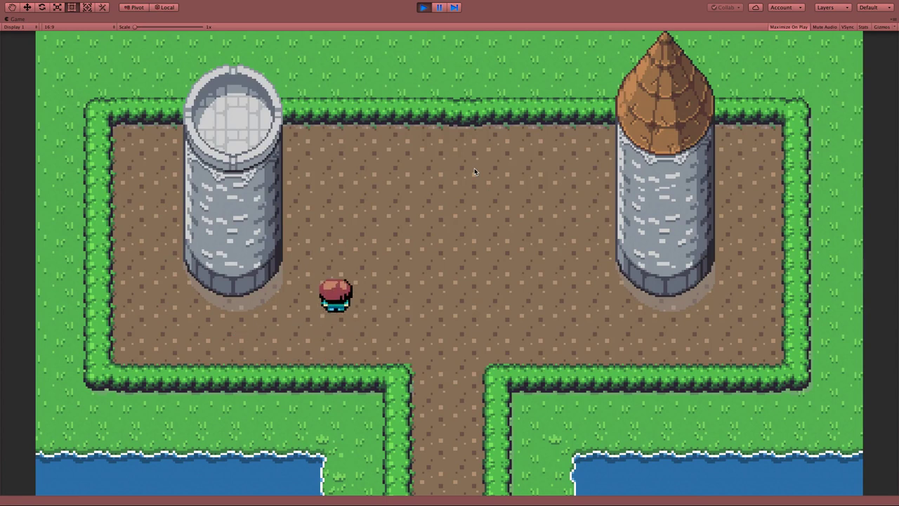
key("Right")
- Walk the player around the right tower and down the path, then stop Play mode
key("Down")
key("Down")
key("Right")
key("Up")
key("Down")
key("Left")
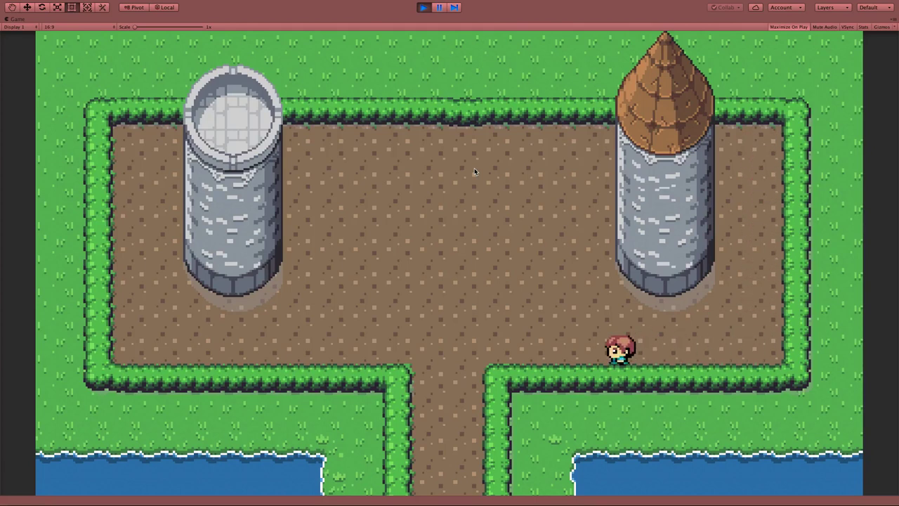
key("Down")
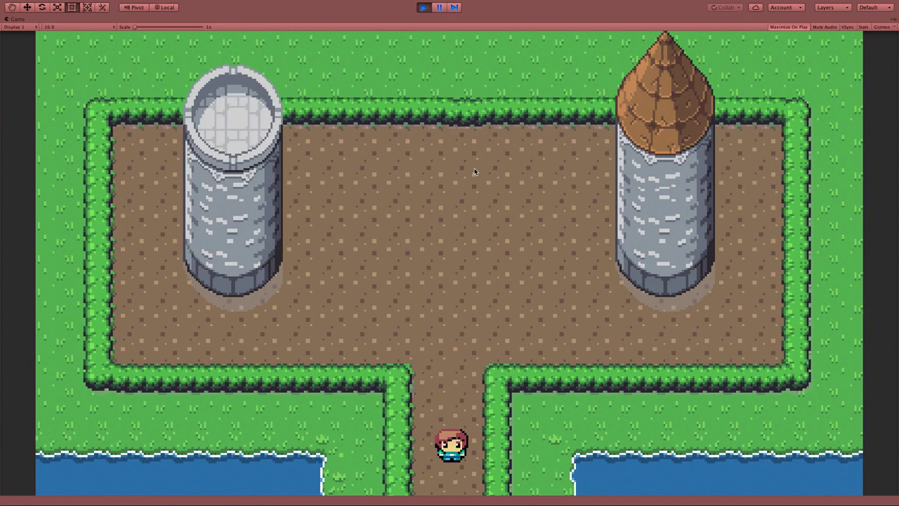
left_click(426, 9)
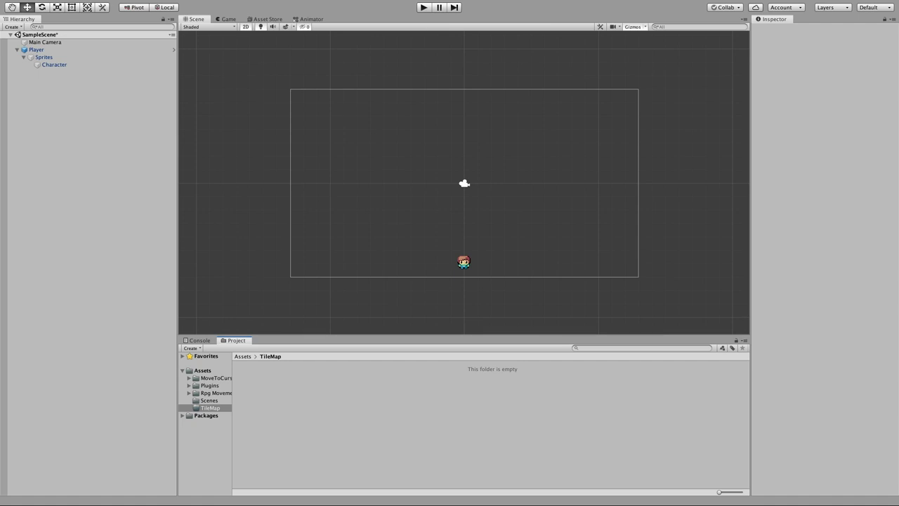
- Create the Palette and Tiles folders inside TileMap
right_click(298, 401)
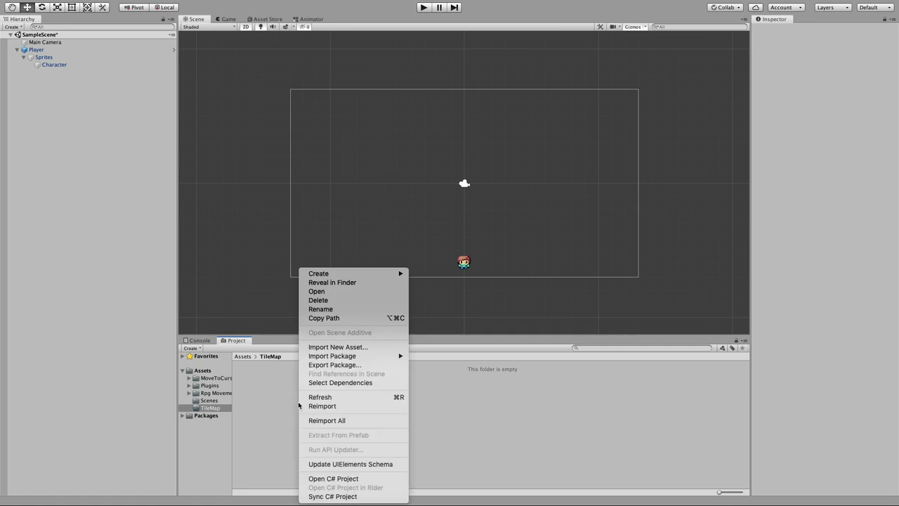
mouse_move(337, 273)
left_click(445, 160)
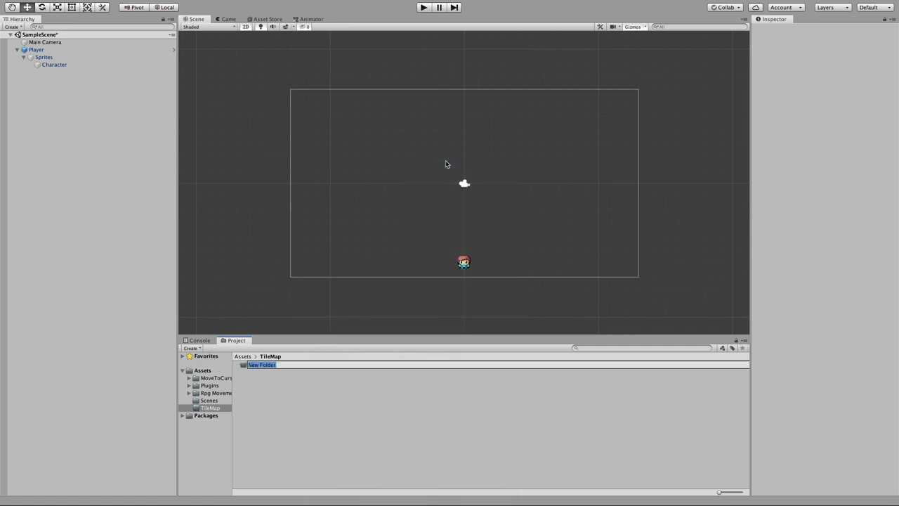
type("Palette")
key("Return")
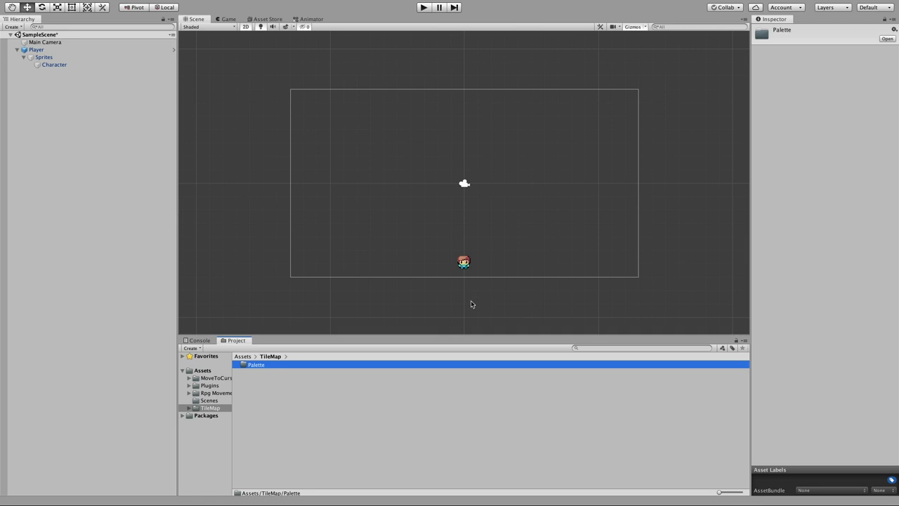
right_click(349, 393)
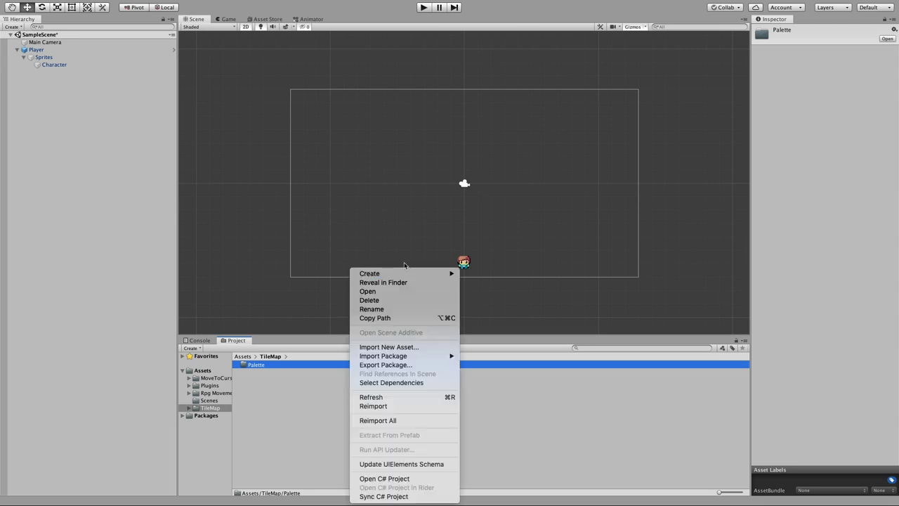
mouse_move(405, 273)
left_click(535, 159)
type("Tiles")
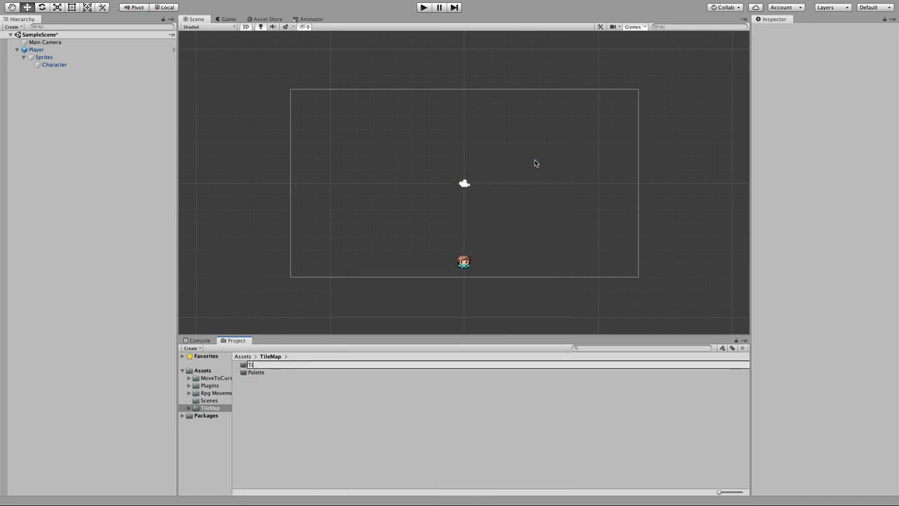
key("Return")
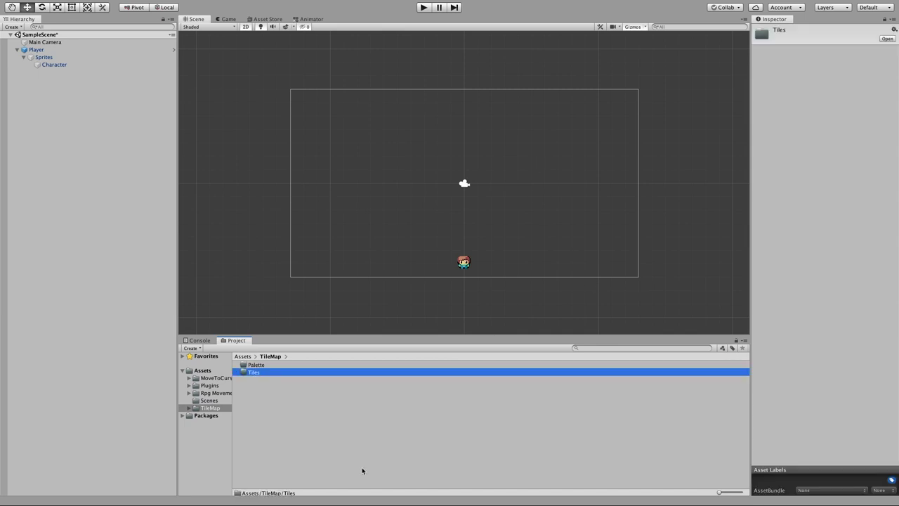
- Create a Sprites folder inside TileMap and open it
right_click(327, 442)
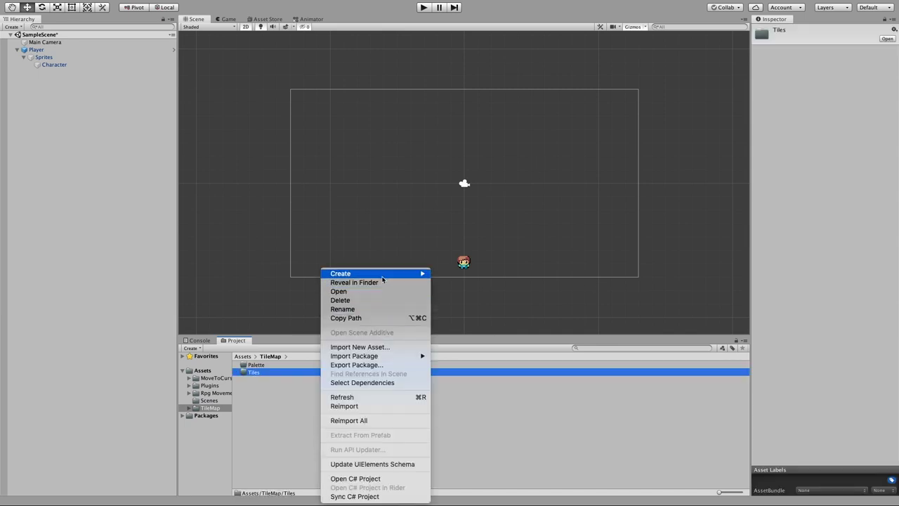
mouse_move(384, 275)
left_click(524, 160)
type("Sprites")
key("Return")
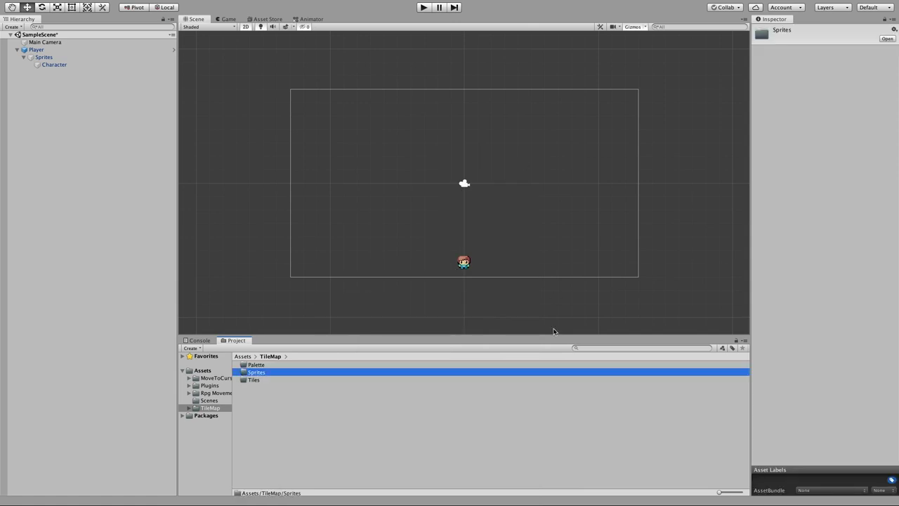
double_click(257, 372)
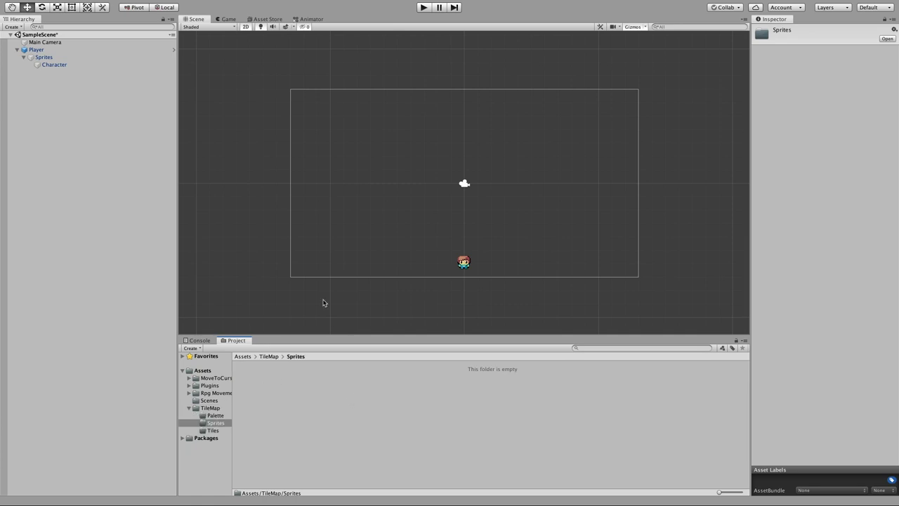
left_click(340, 419)
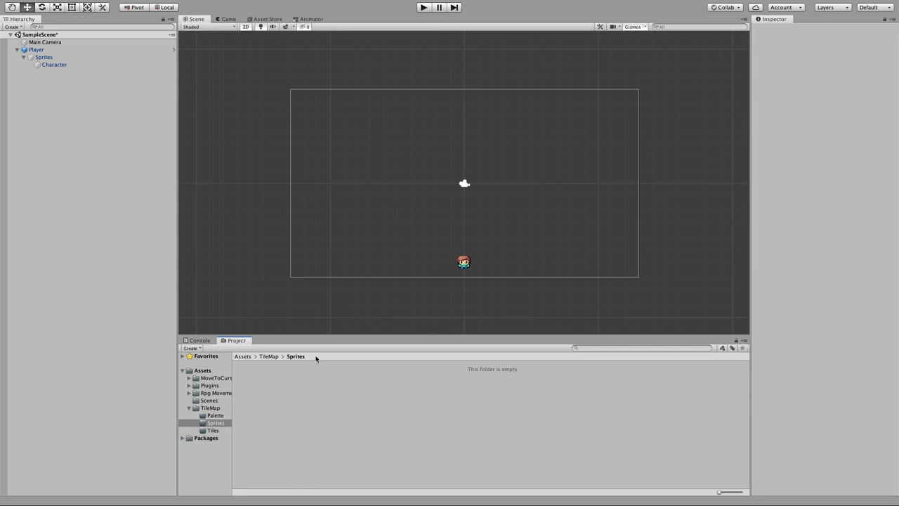
- Bring up the Overworld.png tileset, dismiss the rename prompt and move the Finder window aside
key("super+Tab")
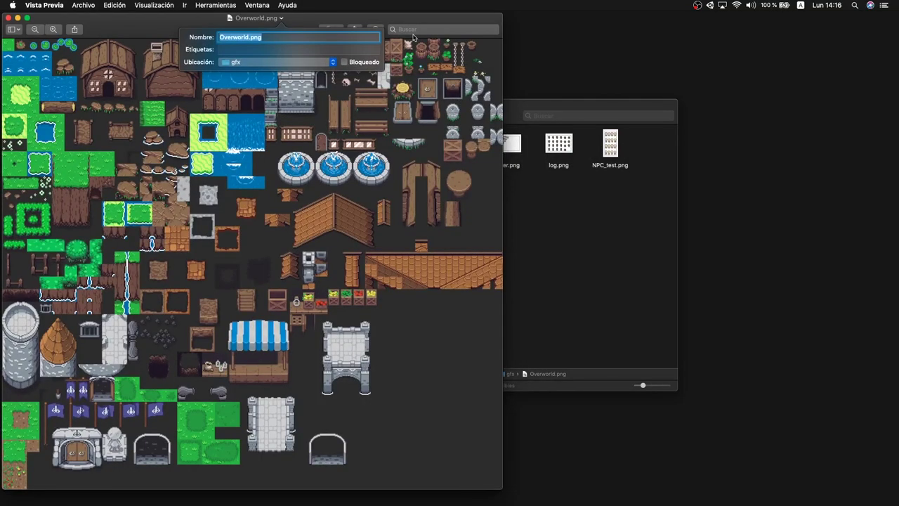
left_click(393, 22)
left_click_drag(575, 108, 845, 95)
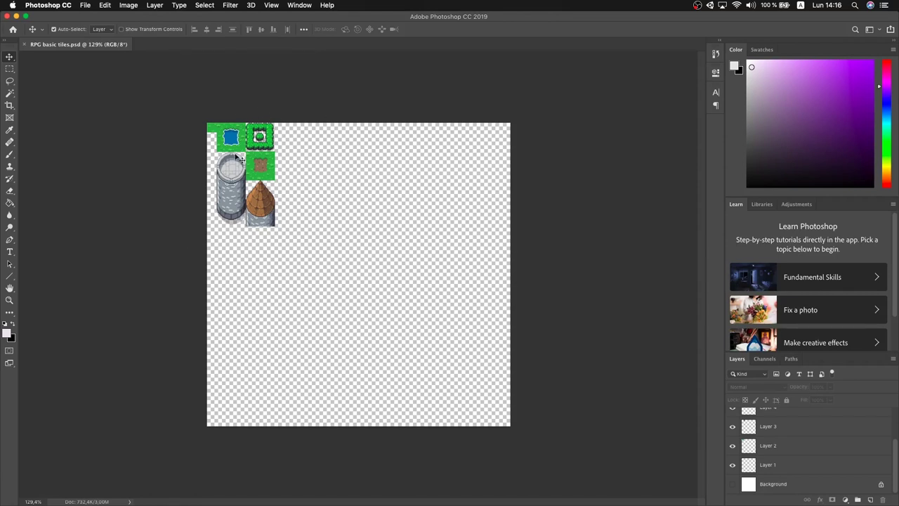
- Drag RPG basic tiles.psd from Finder into Unity's Sprites folder and select the imported asset
key("super+Tab")
left_click_drag(534, 141, 449, 429)
left_click(262, 365)
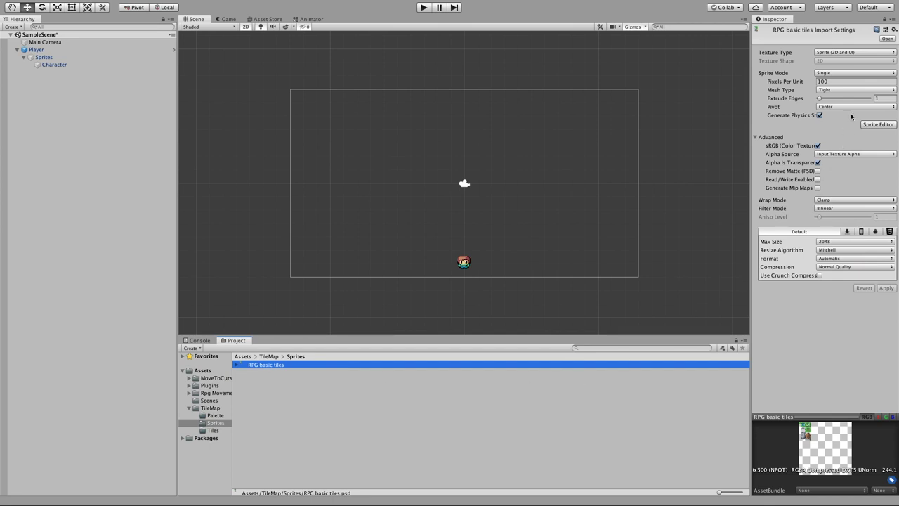
- Set RPG basic tiles to Multiple sprite mode, Point (no filter) and no compression, and apply
left_click(869, 74)
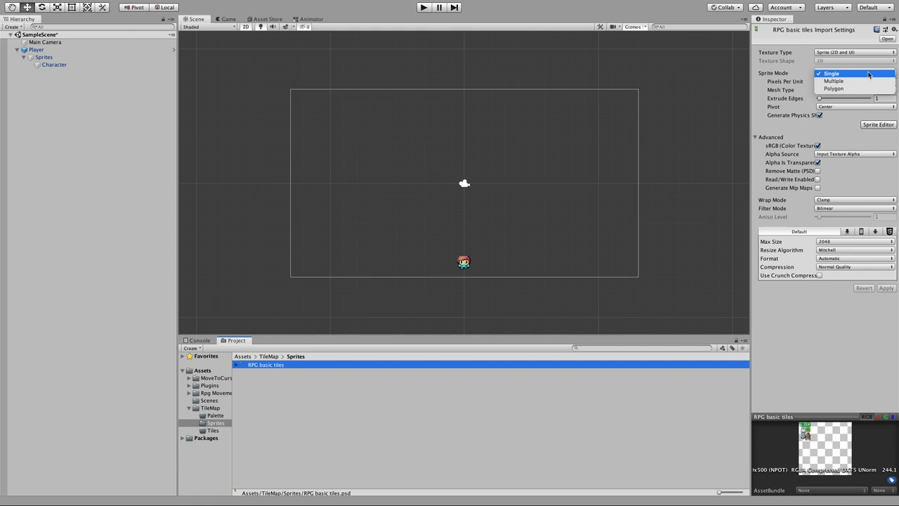
left_click(866, 82)
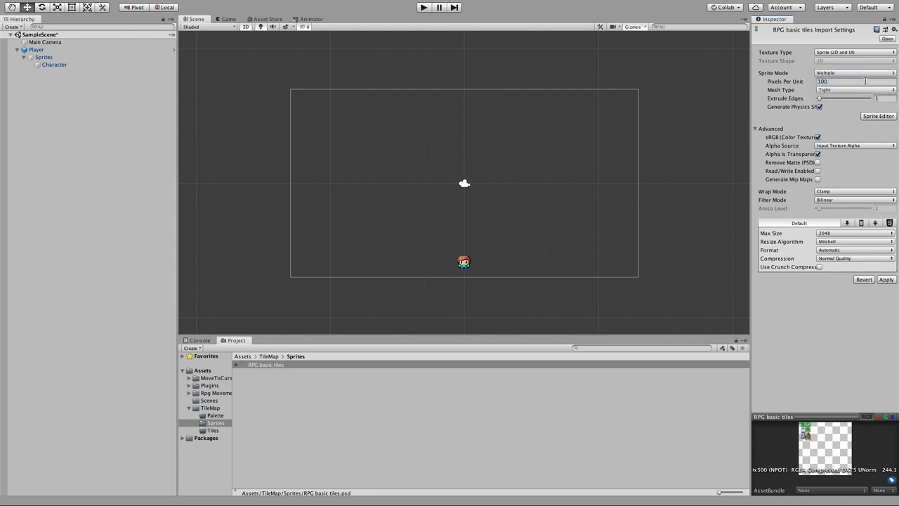
left_click(842, 201)
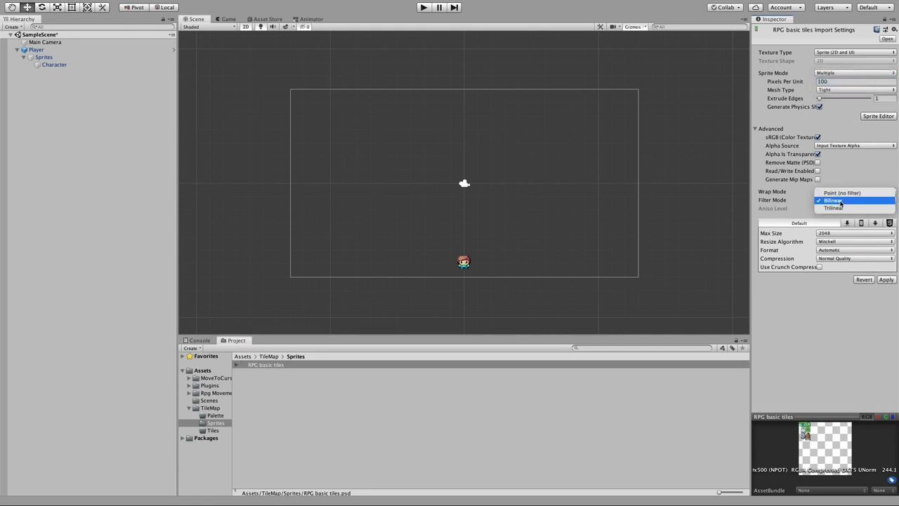
left_click(847, 192)
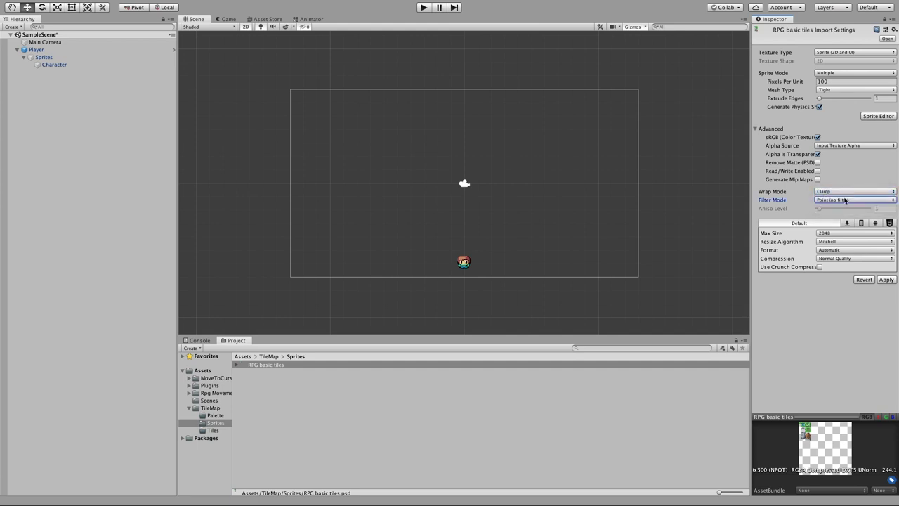
left_click(843, 258)
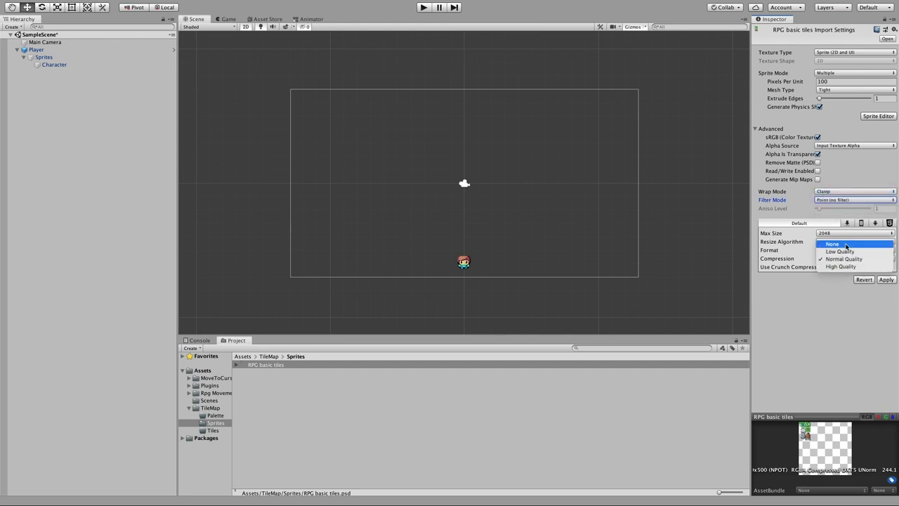
left_click(847, 244)
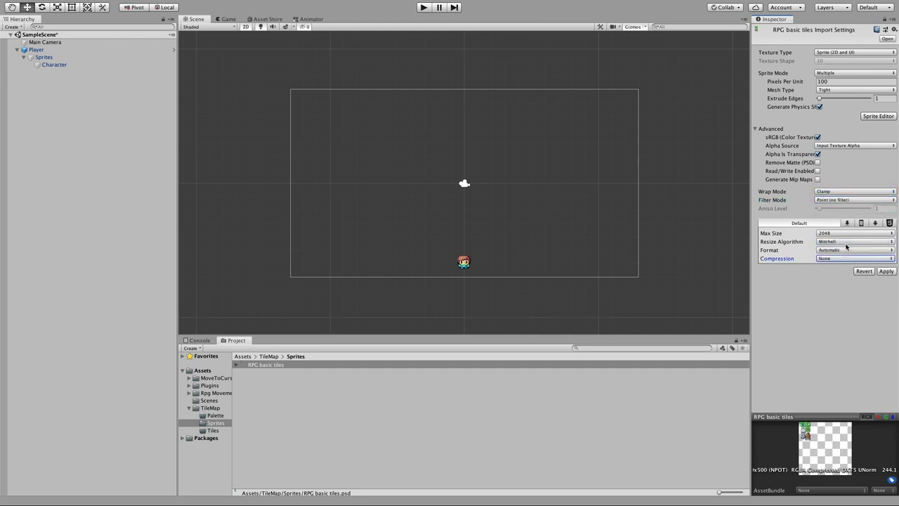
left_click(885, 272)
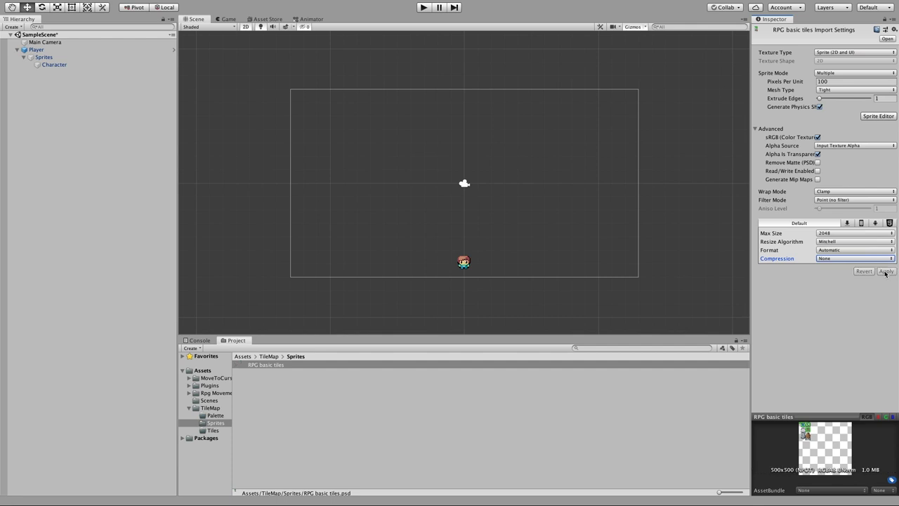
left_click(878, 116)
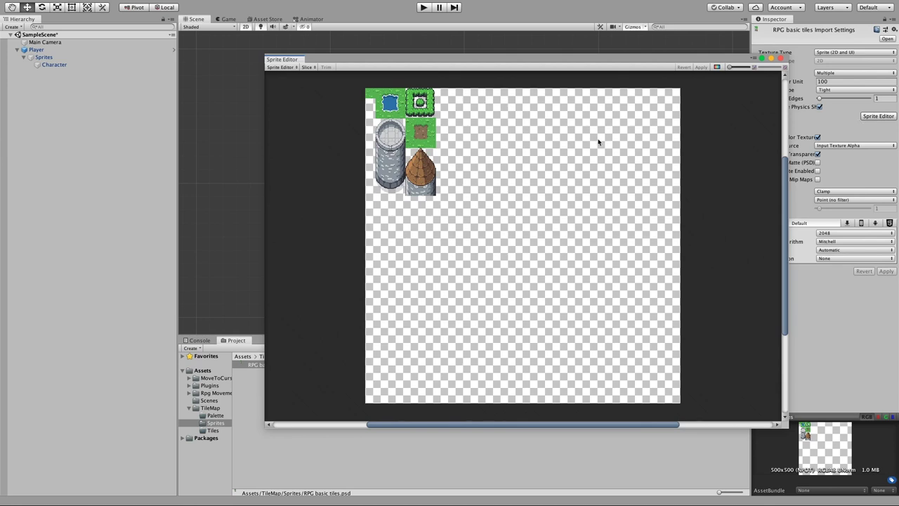
- Slice the tile sheet by cell size into 16×16 sprites, apply, and close the Sprite Editor
left_click(308, 68)
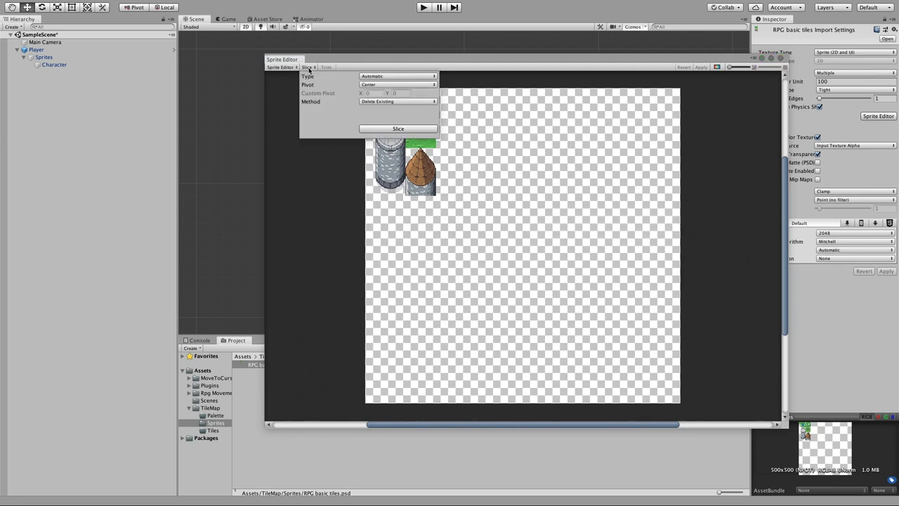
left_click(369, 78)
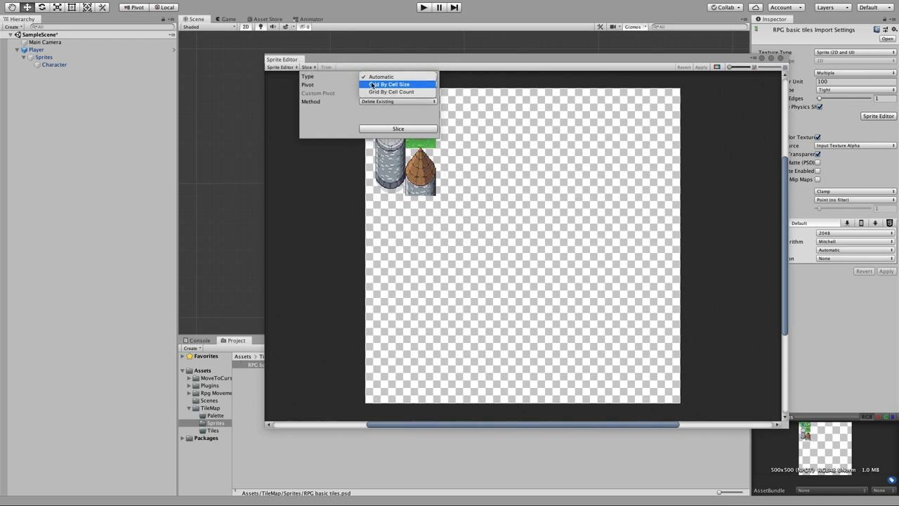
left_click(372, 85)
left_click(376, 85)
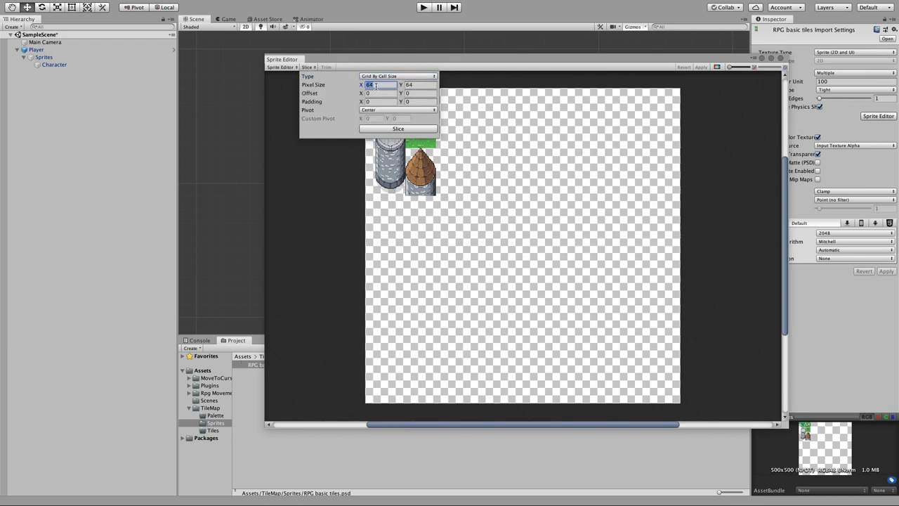
type("16")
left_click(420, 85)
type("16")
left_click(398, 129)
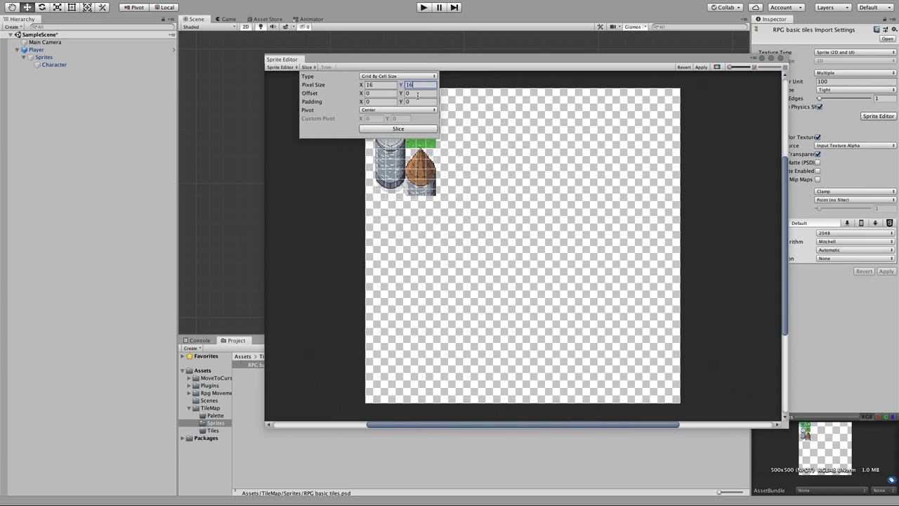
left_click(500, 85)
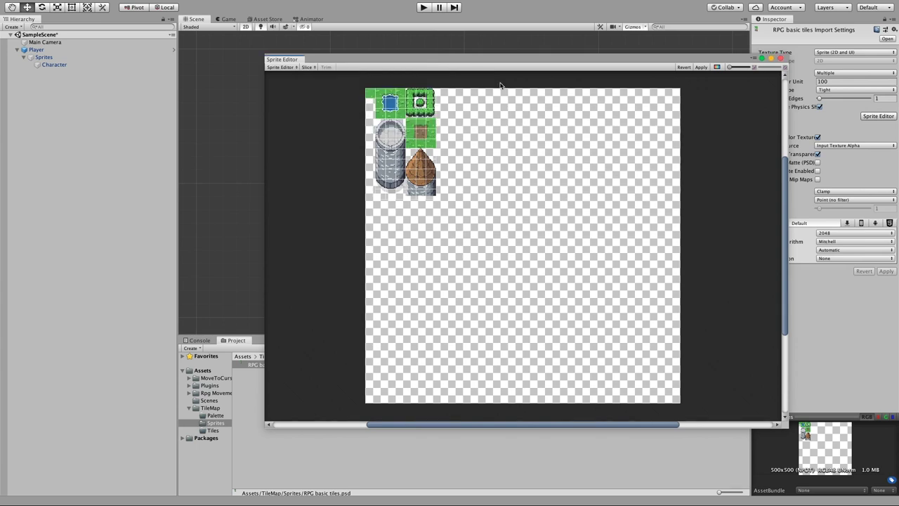
left_click(703, 67)
left_click(780, 59)
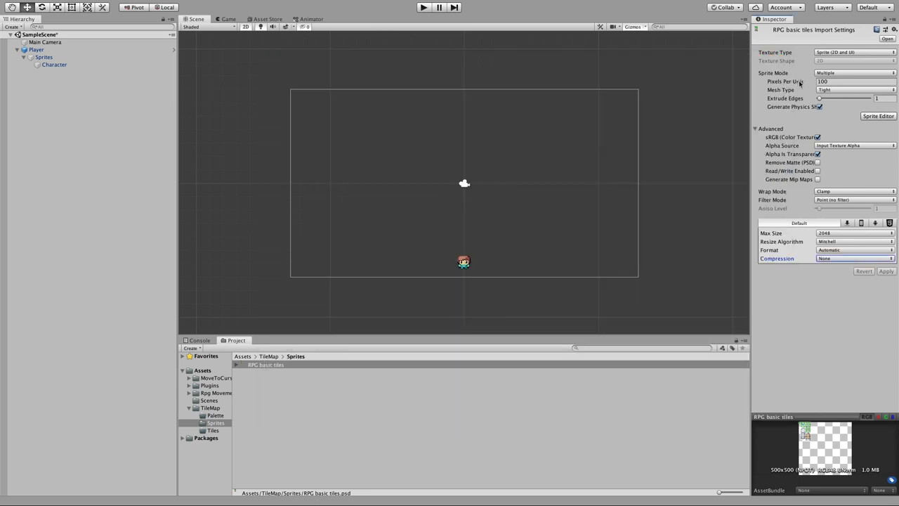
- Set the tile sheet's Pixels Per Unit to 16 and apply
left_click(826, 82)
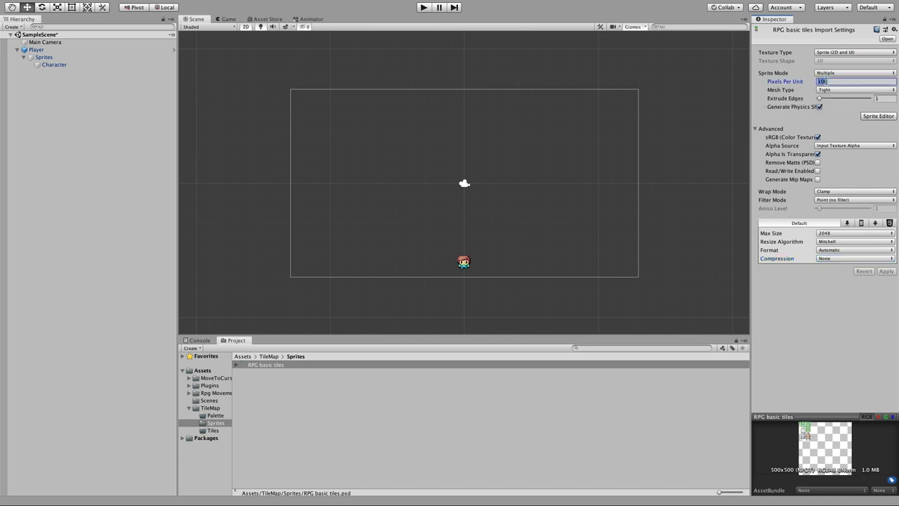
type("16")
left_click(891, 272)
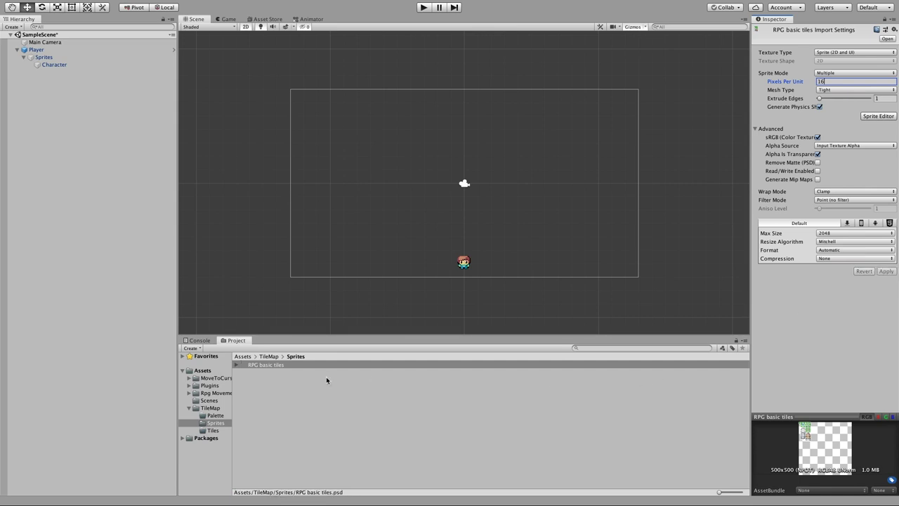
- Inspect the sliced sprites RPG basic tiles_0 through _5, then show the TileMap folder contents
left_click(236, 366)
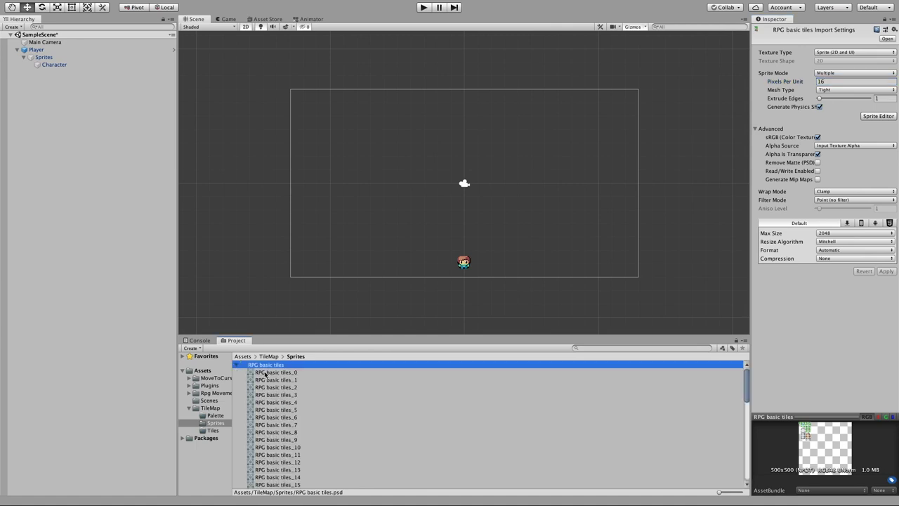
left_click(265, 373)
left_click(267, 379)
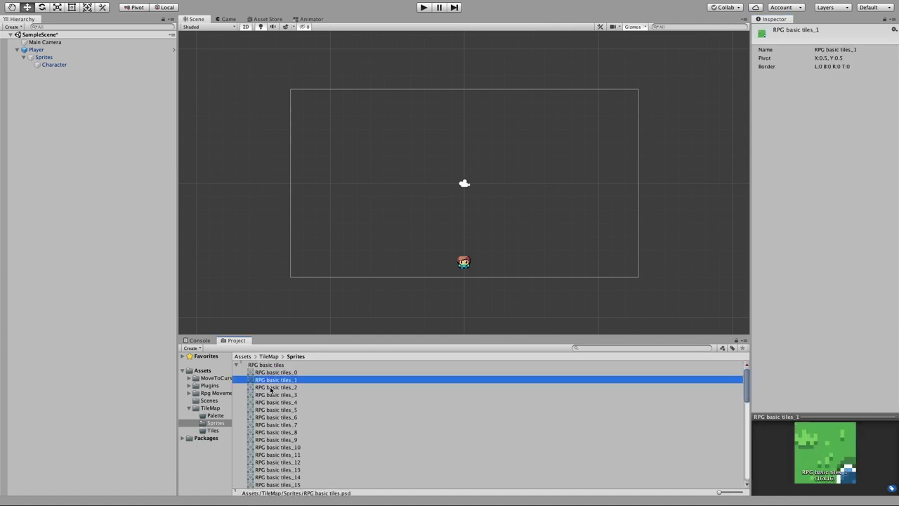
left_click(271, 387)
left_click(271, 396)
left_click(273, 403)
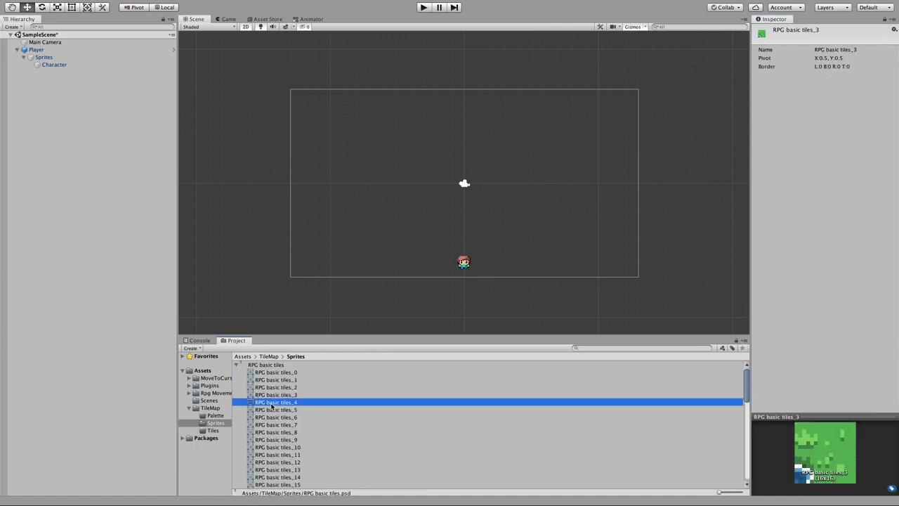
left_click(271, 410)
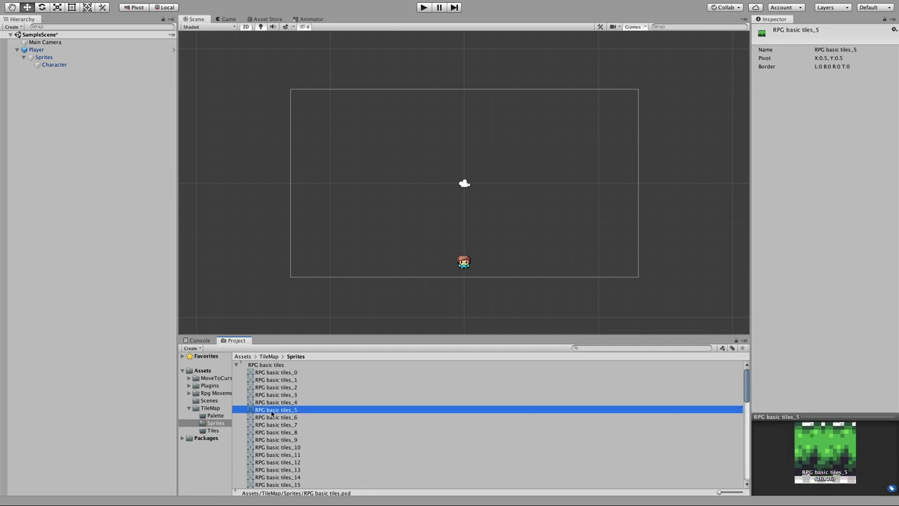
left_click(236, 365)
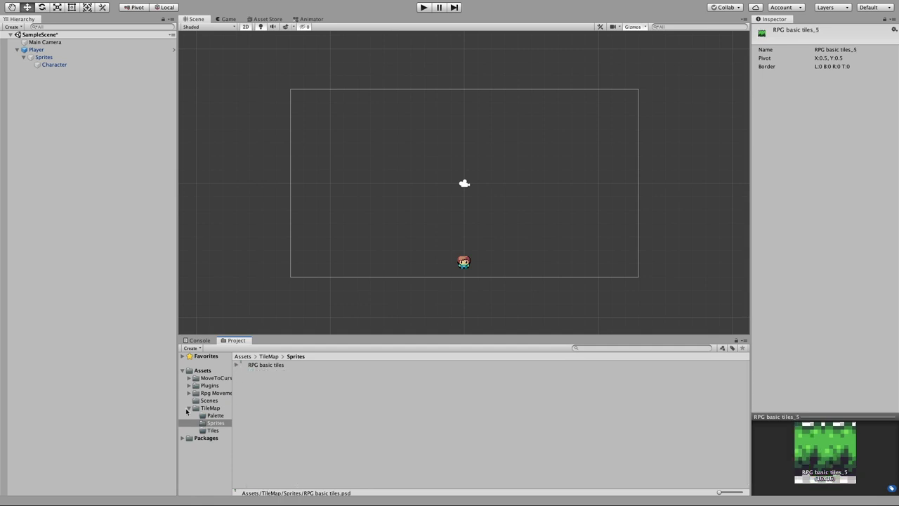
left_click(188, 408)
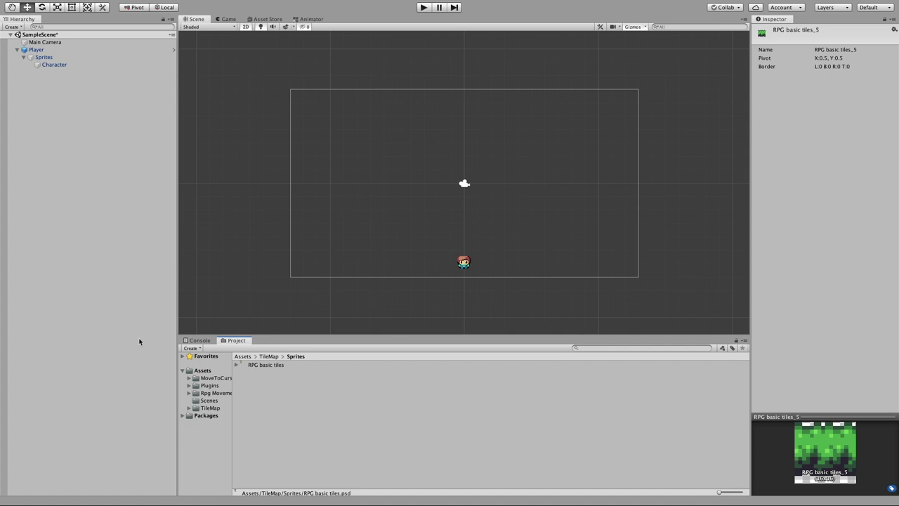
left_click(212, 409)
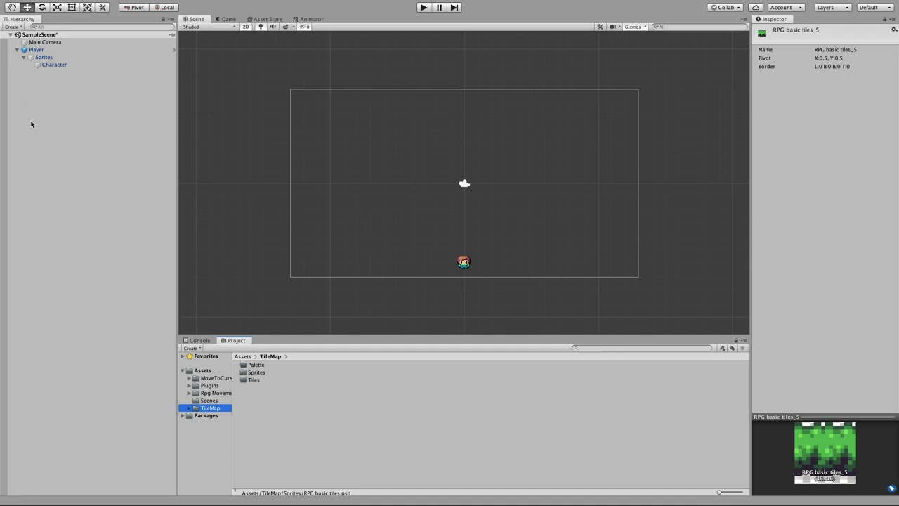
- Add a 2D Object > Tilemap from the Hierarchy and select the Tilemap inside its Grid
right_click(31, 151)
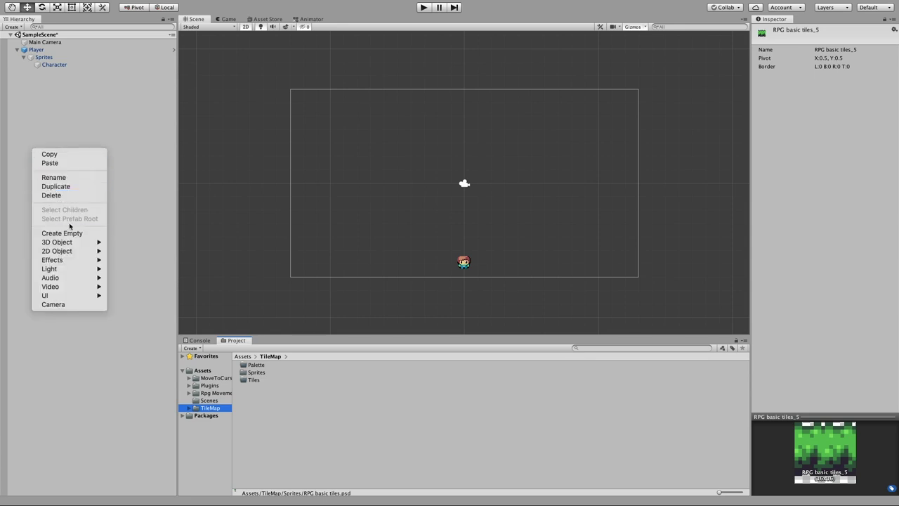
mouse_move(78, 250)
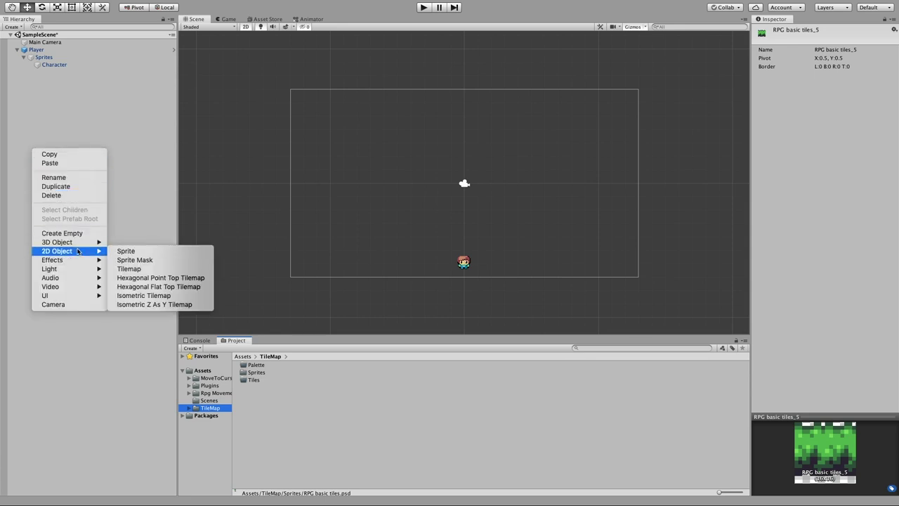
left_click(145, 269)
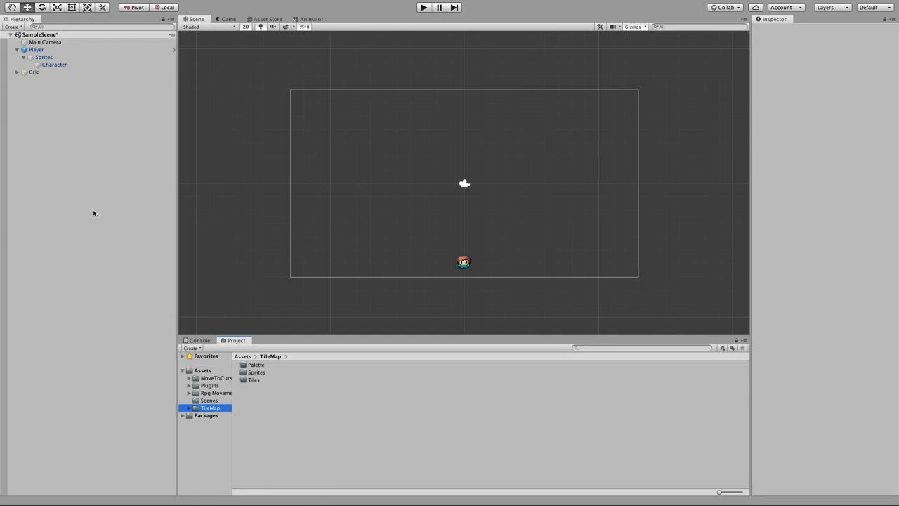
left_click(34, 72)
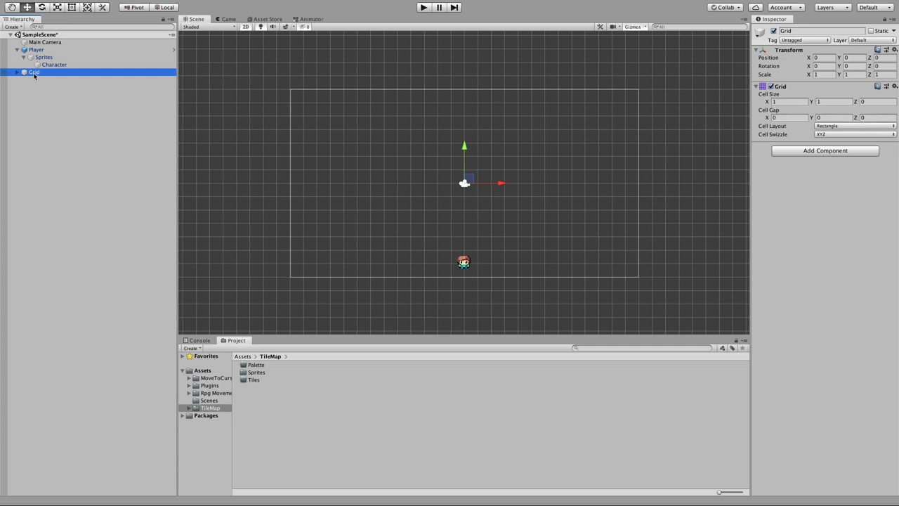
left_click(17, 72)
left_click(38, 81)
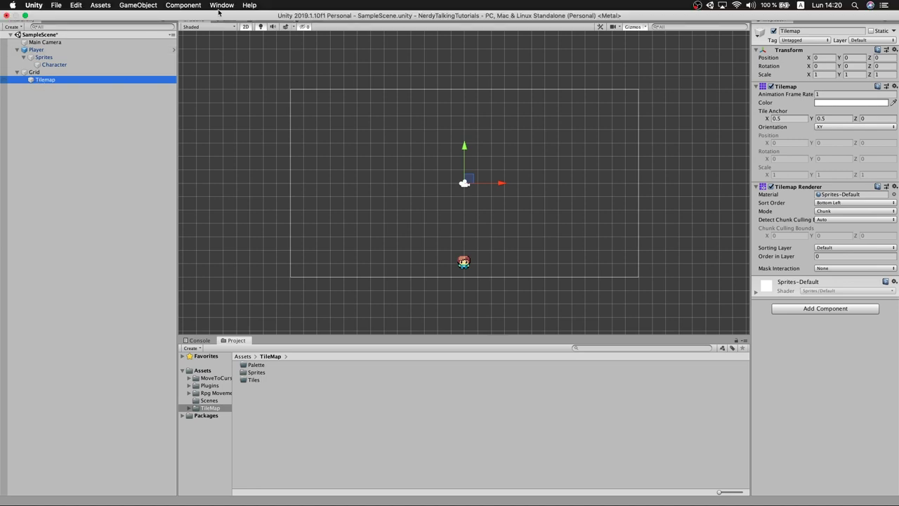
- Open Window > 2D > Tile Palette and dock it at the Scene view's right edge
left_click(222, 5)
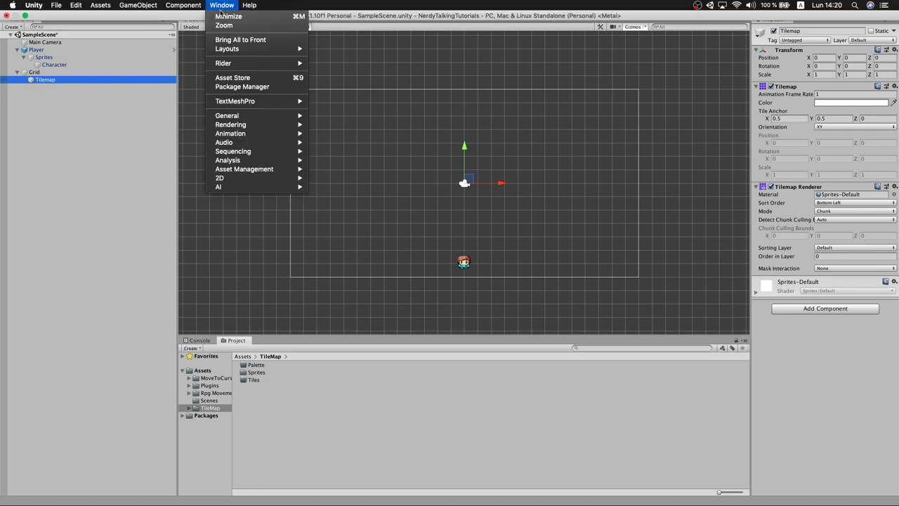
mouse_move(247, 178)
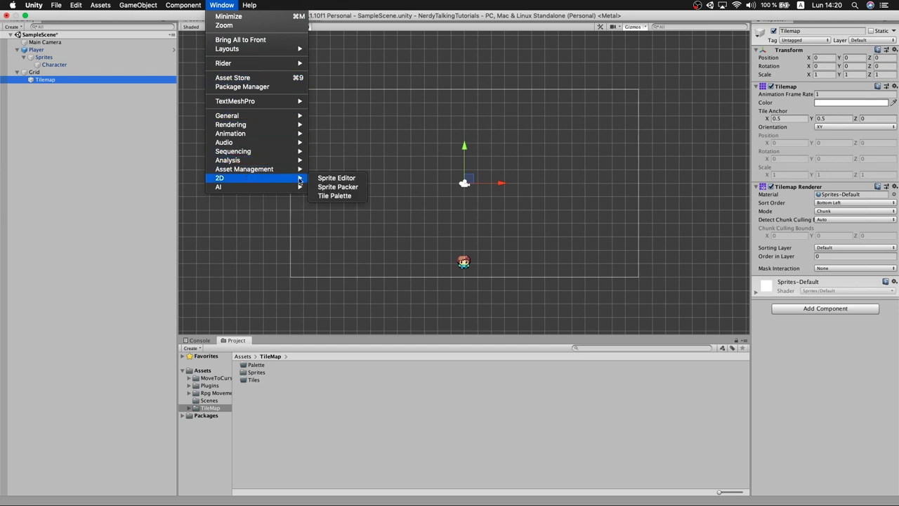
left_click(335, 196)
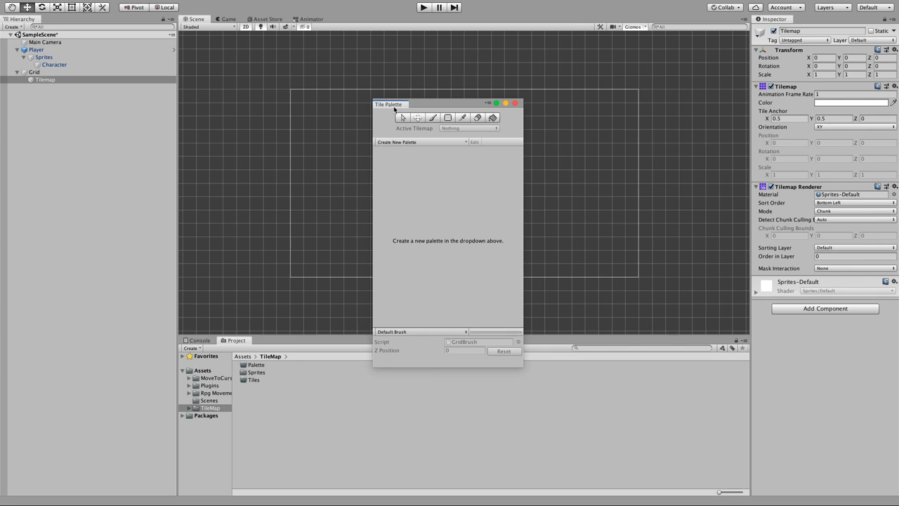
left_click_drag(394, 109, 639, 63)
left_click_drag(727, 49, 724, 81)
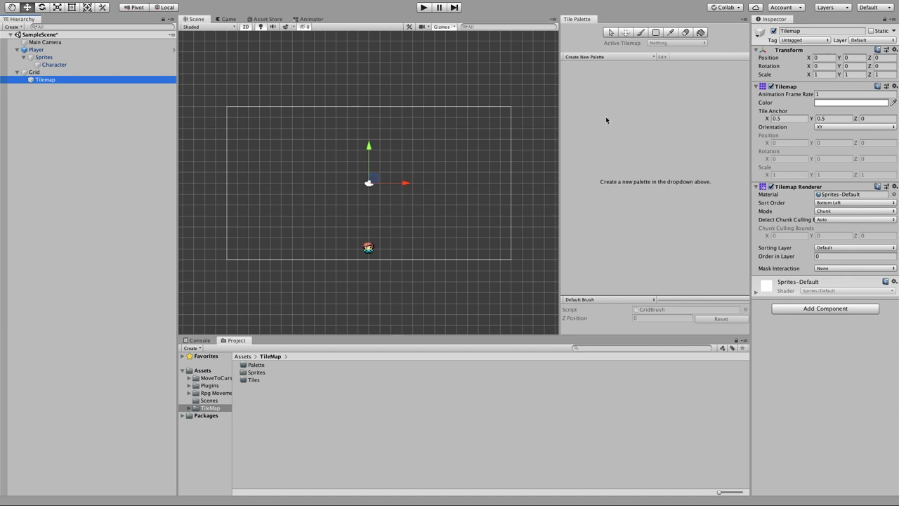
- Create a new palette named NerdyTalkingTutorial and save it into the TileMap/Palette folder
left_click(599, 59)
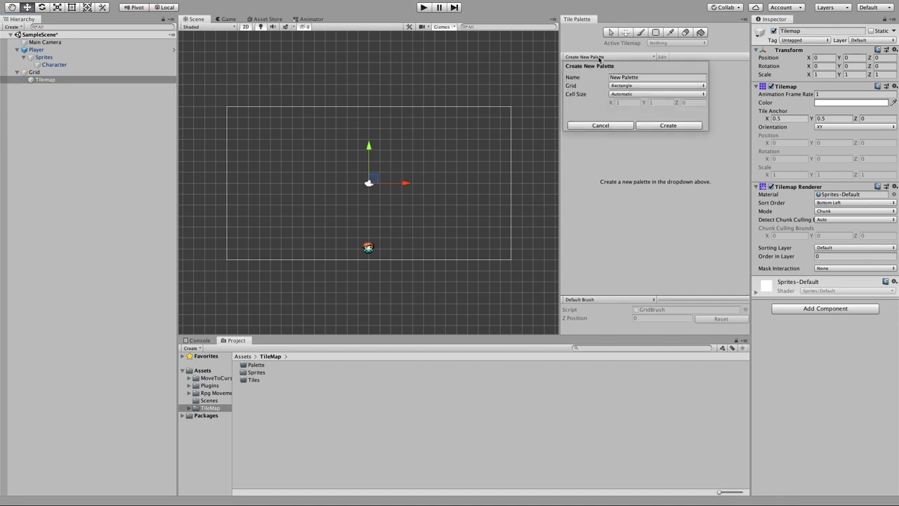
left_click(640, 77)
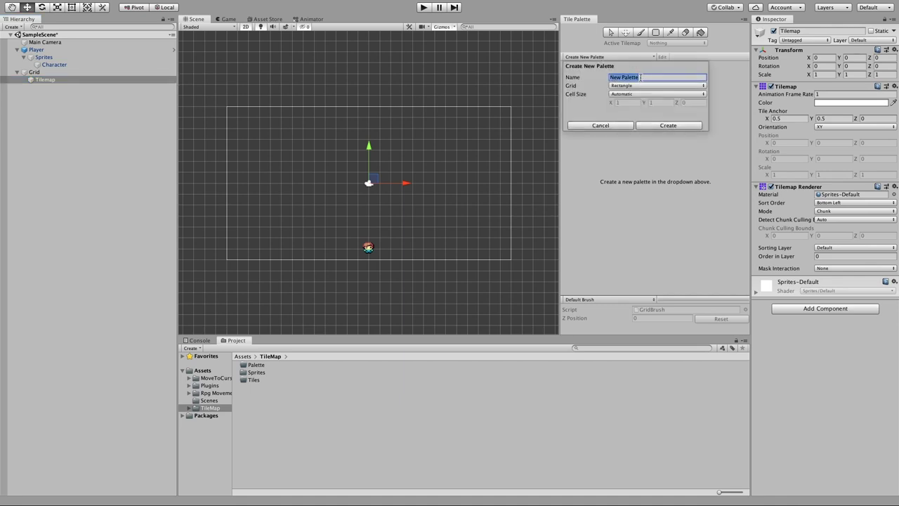
key("BackSpace")
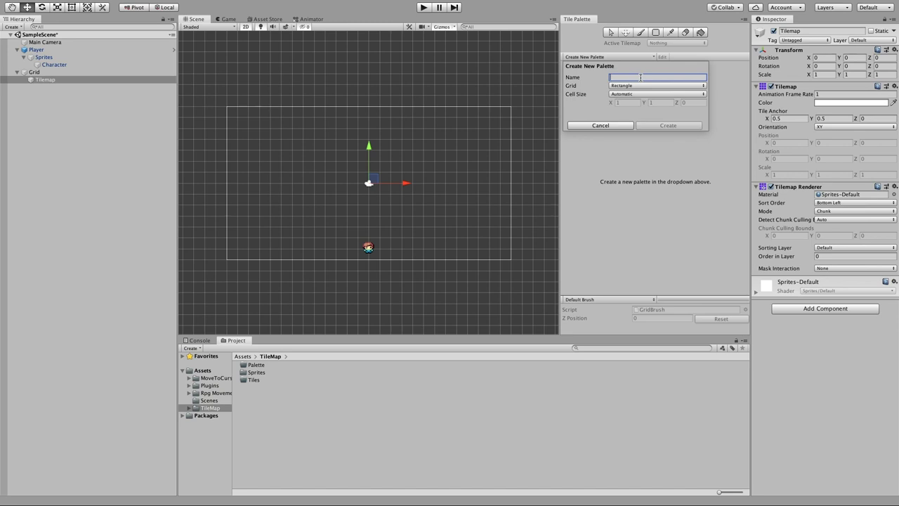
type("N")
key("BackSpace")
type("NerdyTalkingTutorial")
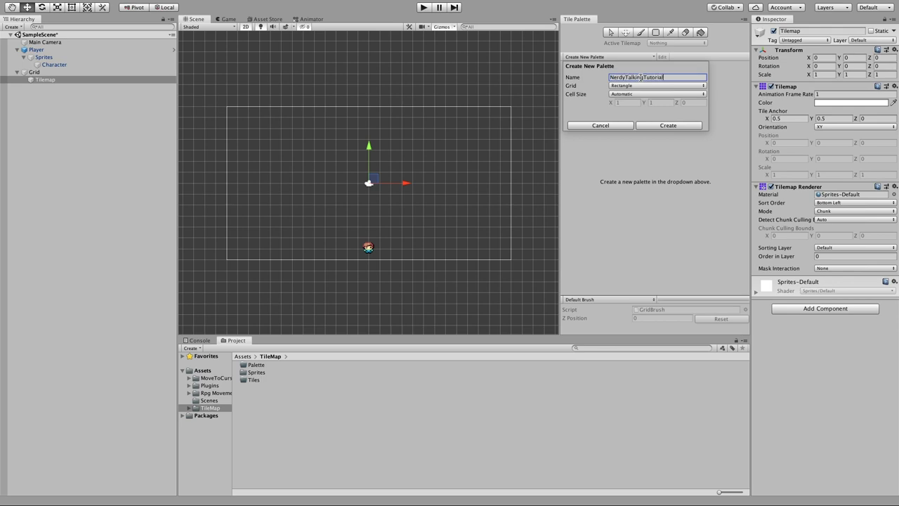
left_click(661, 127)
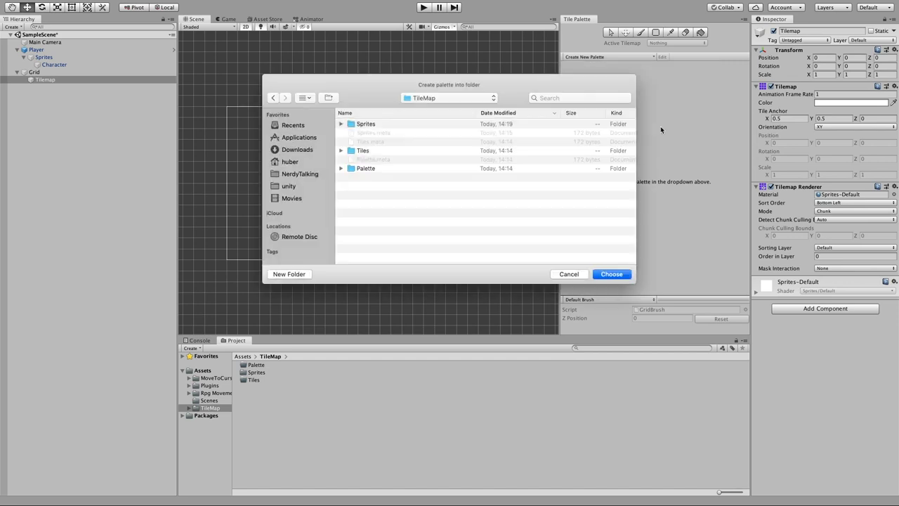
left_click(364, 171)
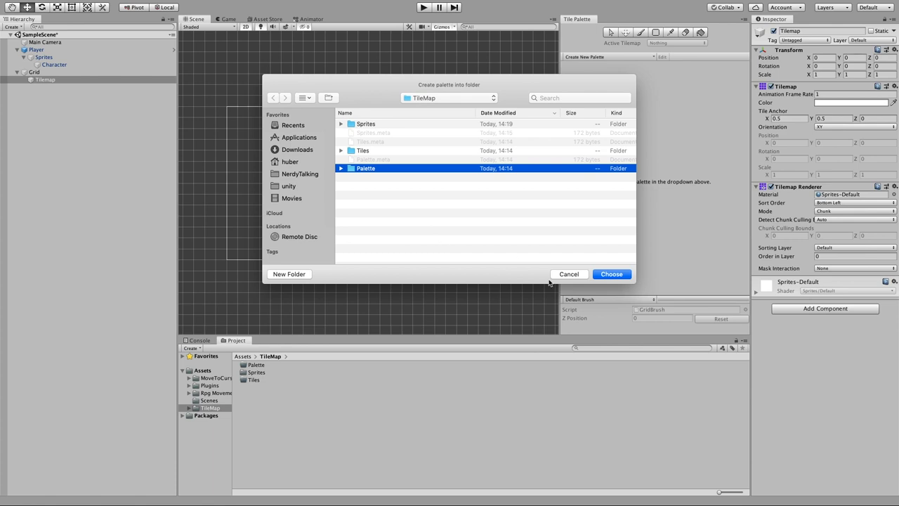
left_click(611, 275)
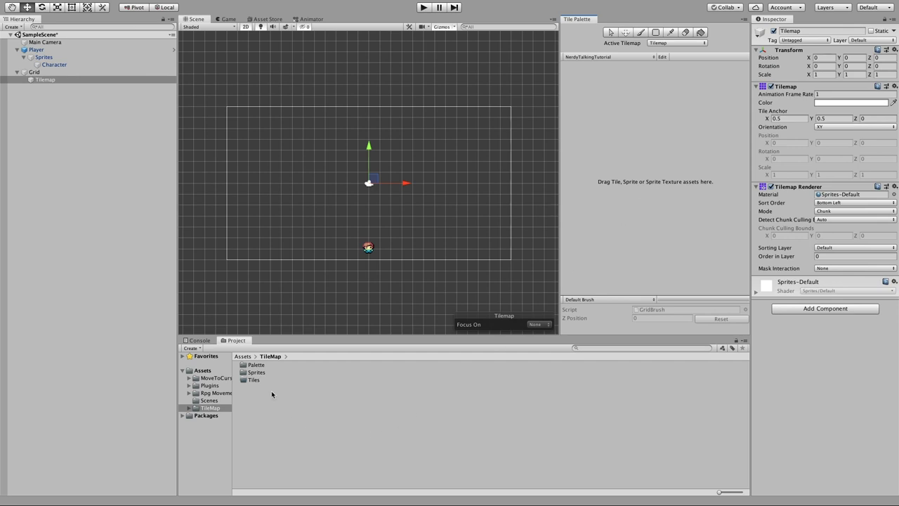
- Drag the RPG basic tiles sheet from Sprites onto the palette and generate its tiles into Assets/TileMap/Tiles
double_click(256, 372)
left_click_drag(260, 366, 592, 113)
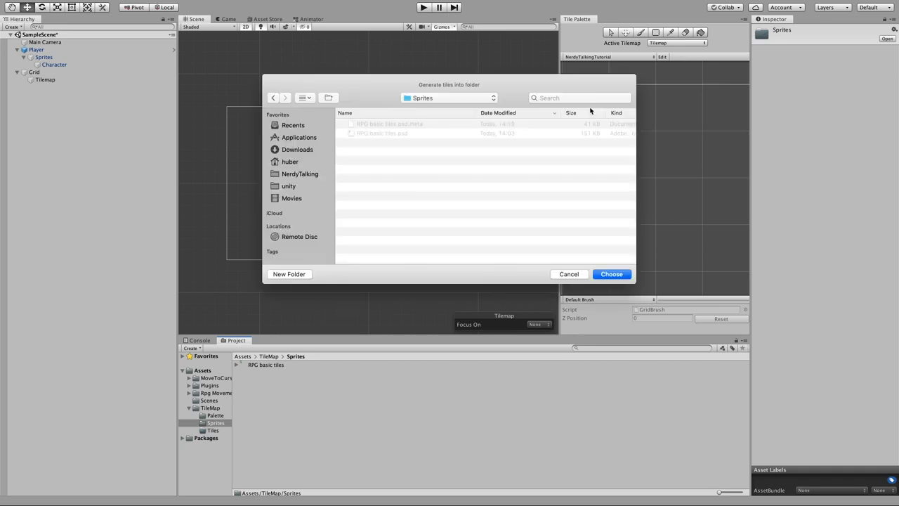
left_click(488, 108)
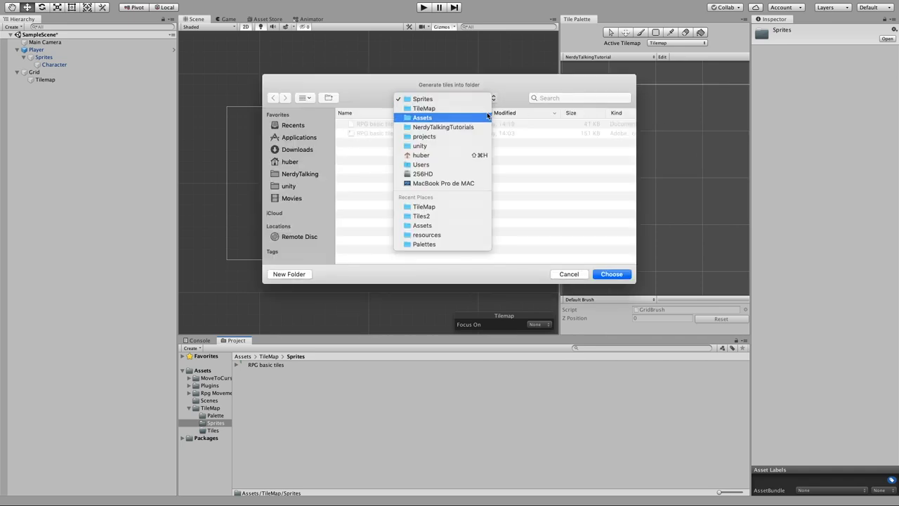
left_click(487, 116)
double_click(374, 124)
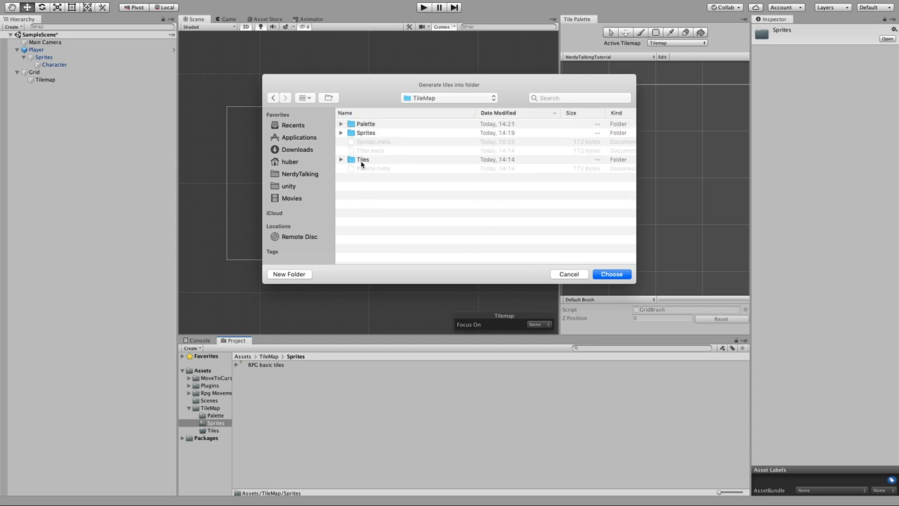
left_click(362, 161)
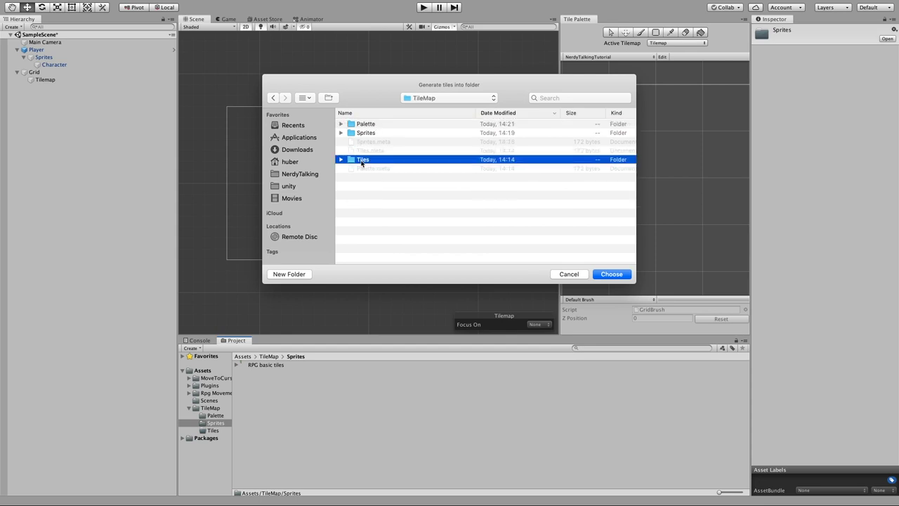
left_click(621, 275)
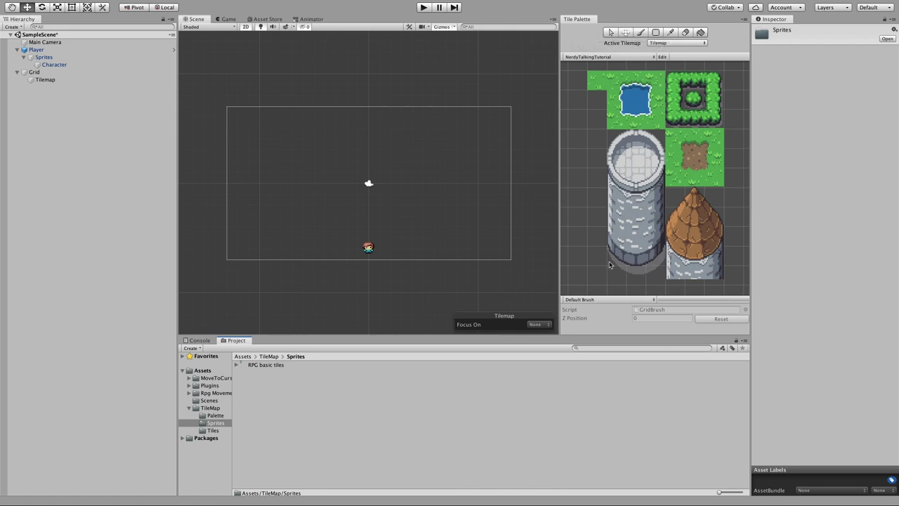
- Paint a trial trail of grass tiles and a small dirt patch with the Paint Brush
left_click(641, 33)
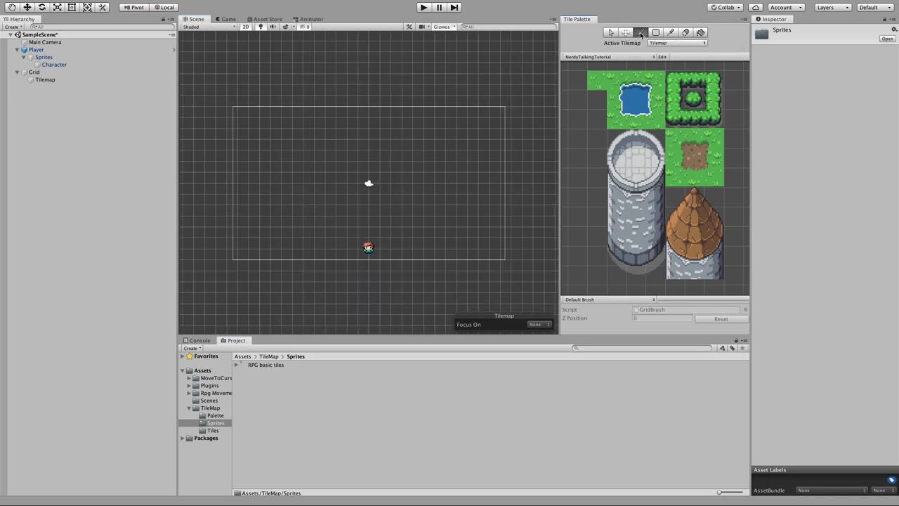
left_click(597, 80)
mouse_move(242, 112)
left_mouse_down()
mouse_move(300, 130)
mouse_move(297, 169)
mouse_move(298, 158)
mouse_move(346, 199)
mouse_move(381, 146)
mouse_move(372, 151)
mouse_move(399, 210)
mouse_move(428, 229)
mouse_move(335, 203)
mouse_move(274, 224)
mouse_move(273, 236)
mouse_move(252, 193)
mouse_move(350, 178)
left_mouse_up()
left_click(694, 158)
mouse_move(418, 177)
left_mouse_down()
mouse_move(411, 214)
mouse_move(377, 207)
mouse_move(416, 204)
mouse_move(396, 192)
left_mouse_up()
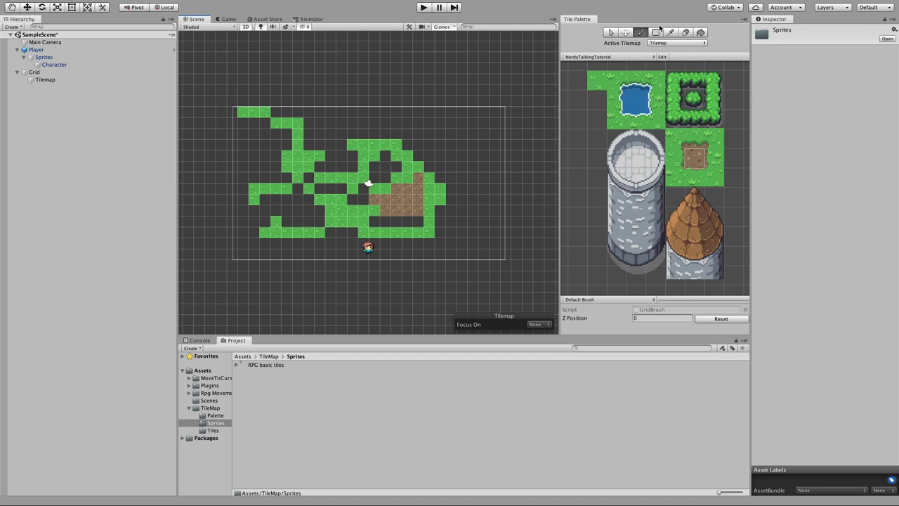
- Box Fill a solid grass rectangle over the whole camera area
left_click(656, 33)
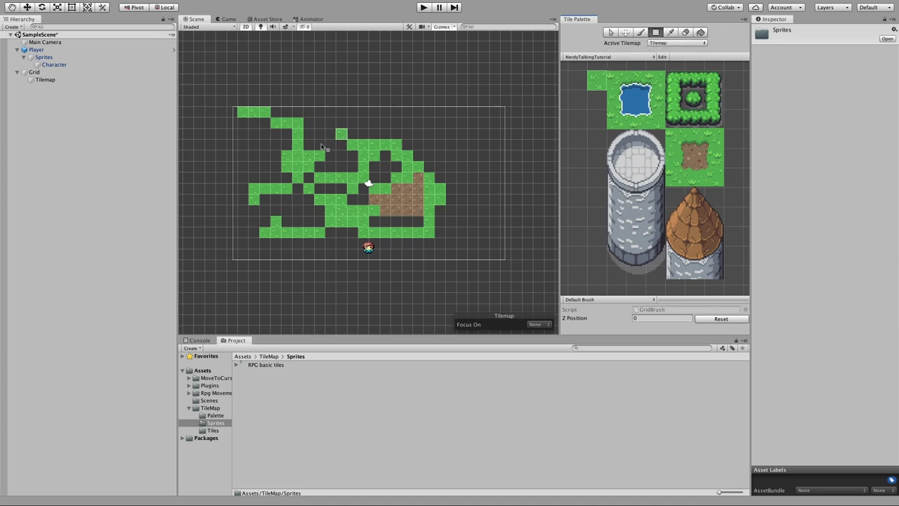
left_click(231, 113)
left_click_drag(232, 113, 504, 262)
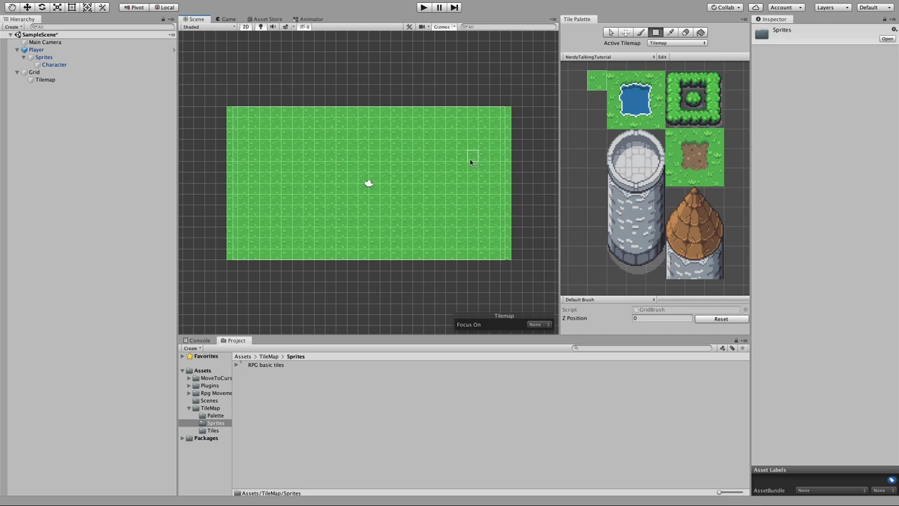
- Erase a bending strip of tiles through the grass with the Eraser
left_click(687, 34)
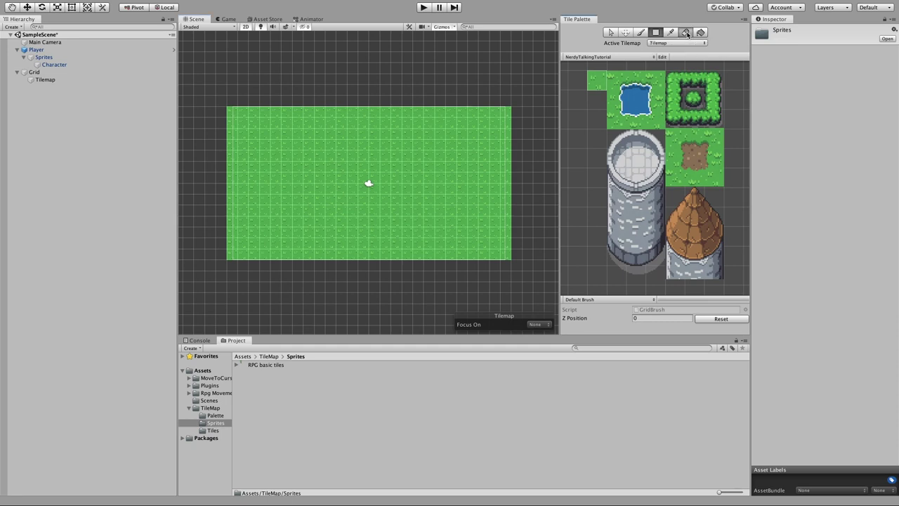
left_click(254, 117)
mouse_move(255, 119)
left_mouse_down()
mouse_move(252, 162)
mouse_move(328, 153)
mouse_move(327, 201)
mouse_move(405, 200)
left_mouse_up()
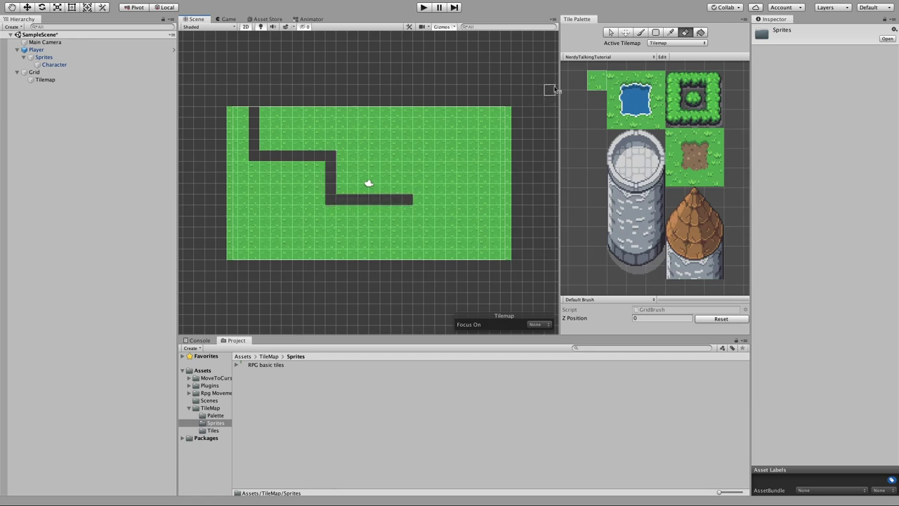
- Paint a 2x2 block of water tiles onto the grass
left_click(642, 33)
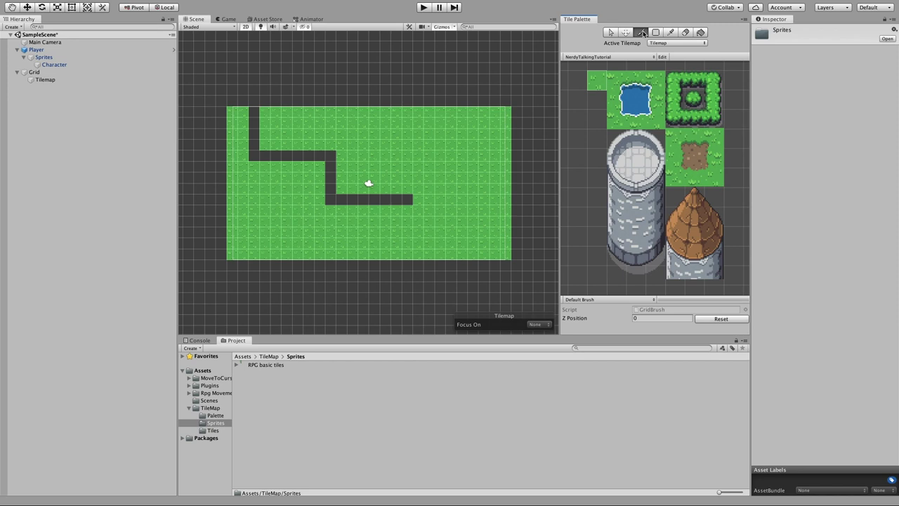
left_click(630, 102)
left_click(462, 145)
left_click(472, 147)
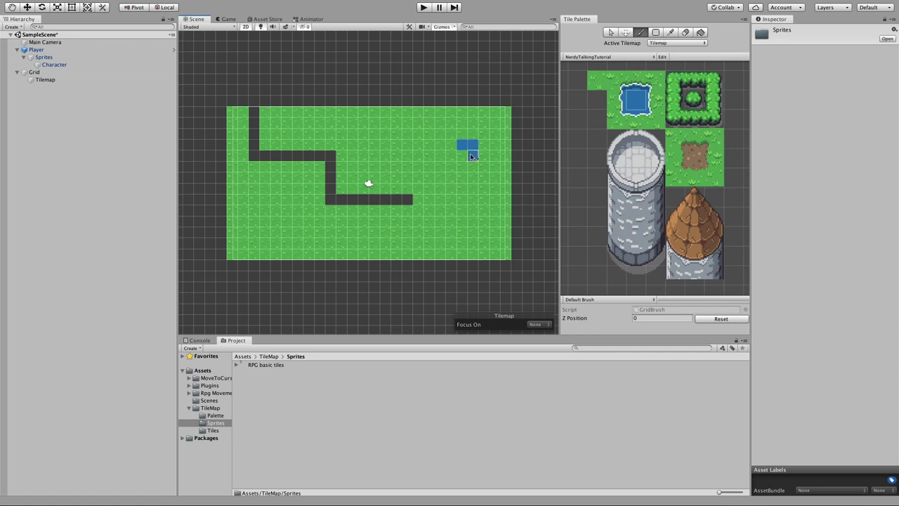
left_click(472, 154)
left_click(462, 155)
- Erase the water block, then Box Fill-erase the entire grass rectangle
left_click_drag(462, 155, 462, 145, "shift")
left_click(472, 145, "shift")
left_click(473, 155, "shift")
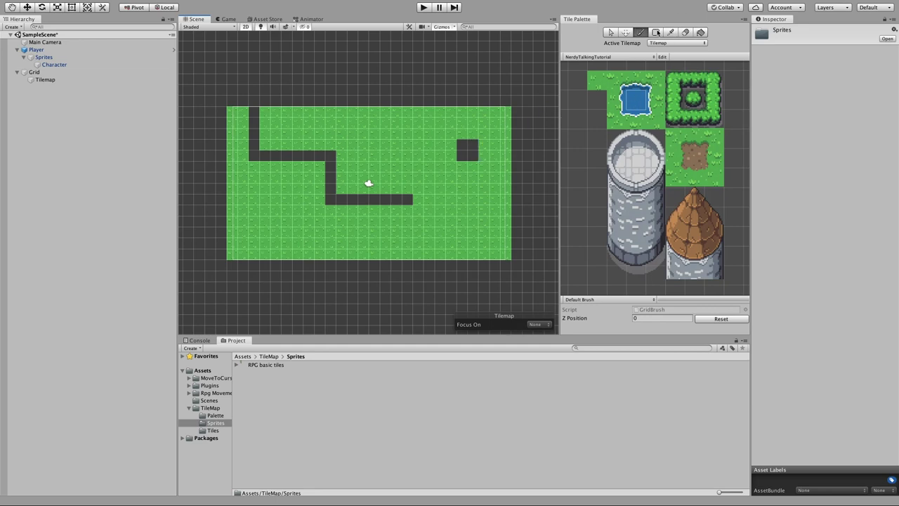
left_click(655, 33)
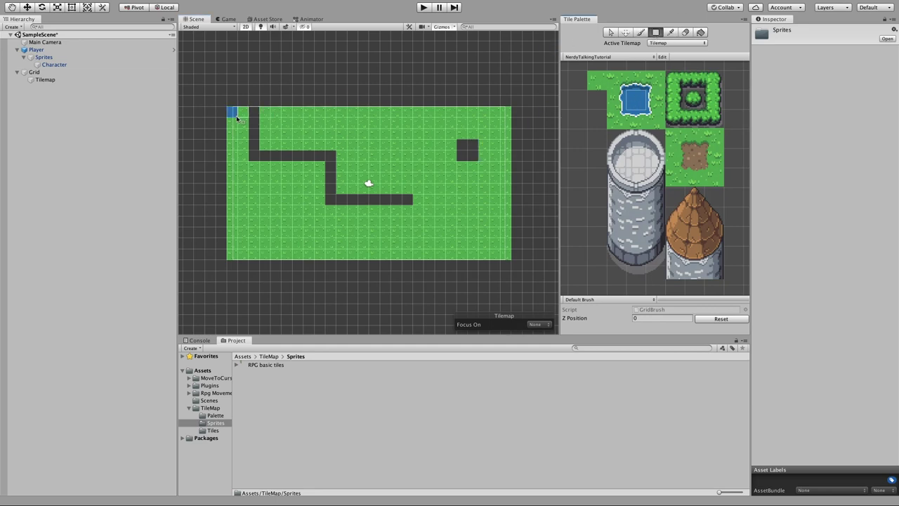
left_click_drag(234, 115, 510, 258)
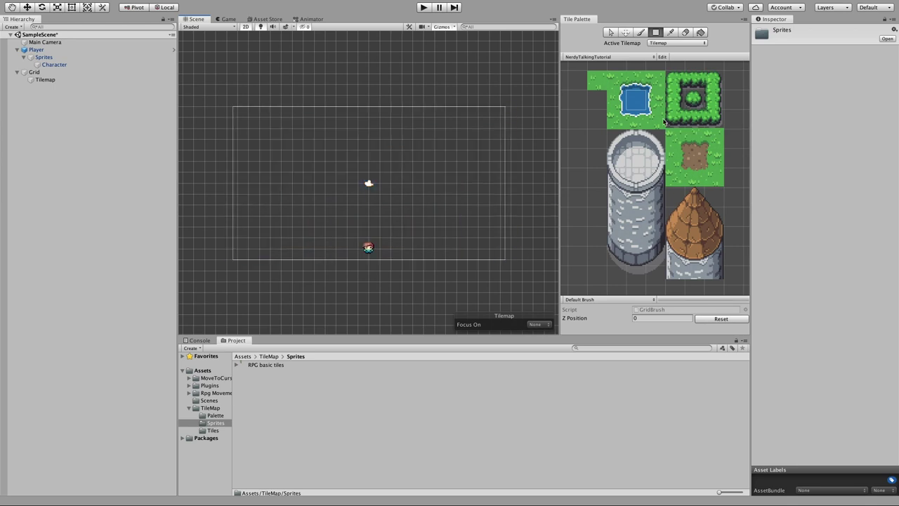
- Box Fill the camera area with grass again and erase a rectangle from its centre
left_click(596, 82)
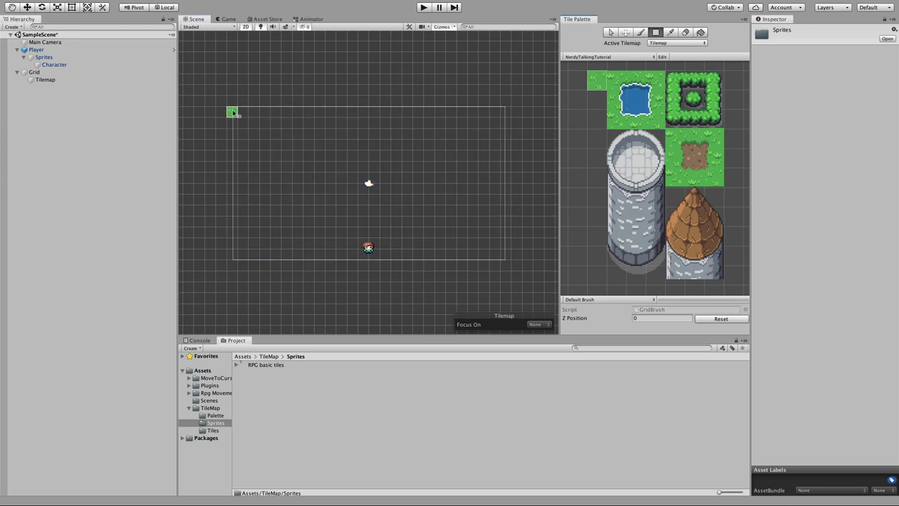
left_click_drag(232, 112, 510, 260)
mouse_move(266, 146)
left_mouse_down()
mouse_move(487, 216)
mouse_move(476, 211)
left_mouse_up()
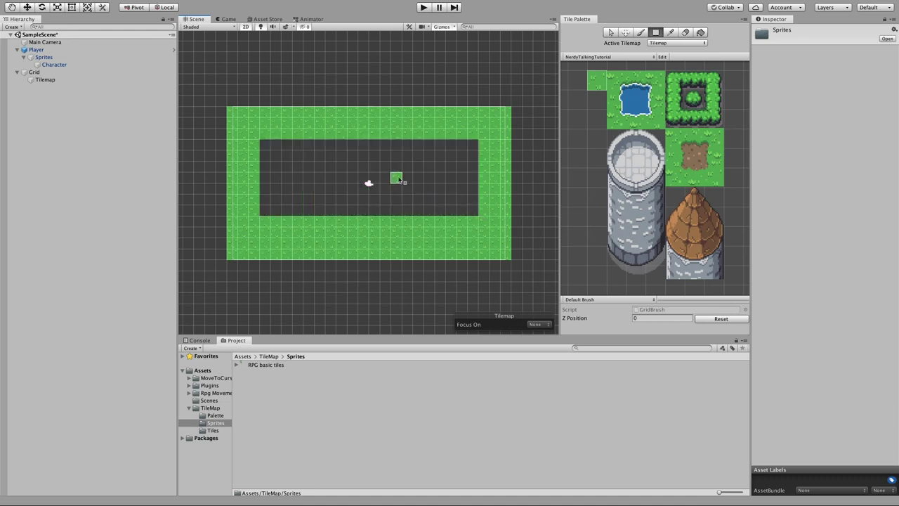
- Flood-fill the empty centre with the dirt tile
left_click(701, 33)
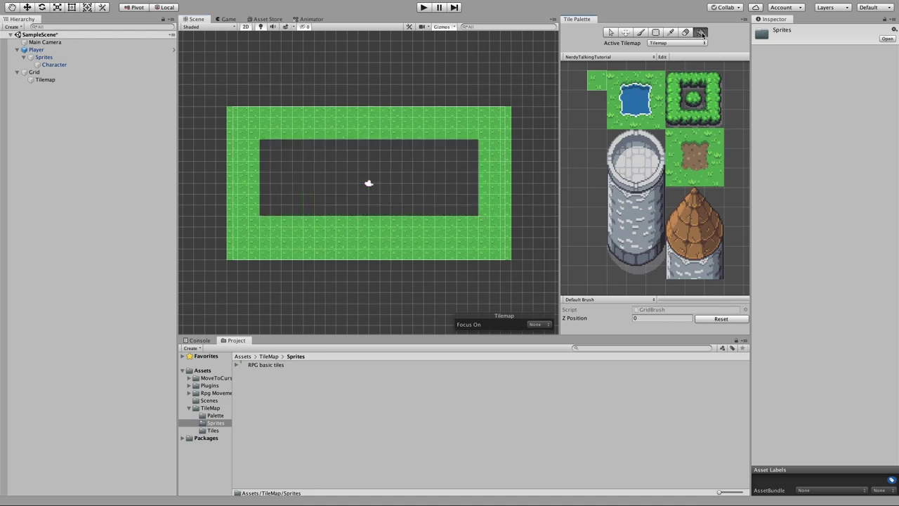
left_click(694, 160)
left_click(343, 152)
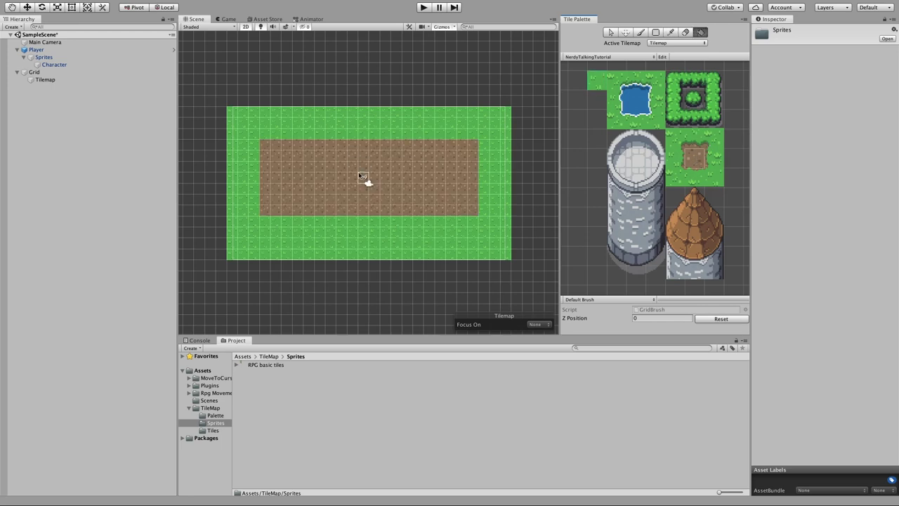
- Paint a dirt path down through the bottom border and edge the clearing's top and sides
left_click(640, 33)
mouse_move(363, 218)
left_mouse_down()
mouse_move(371, 253)
mouse_move(377, 237)
left_mouse_up()
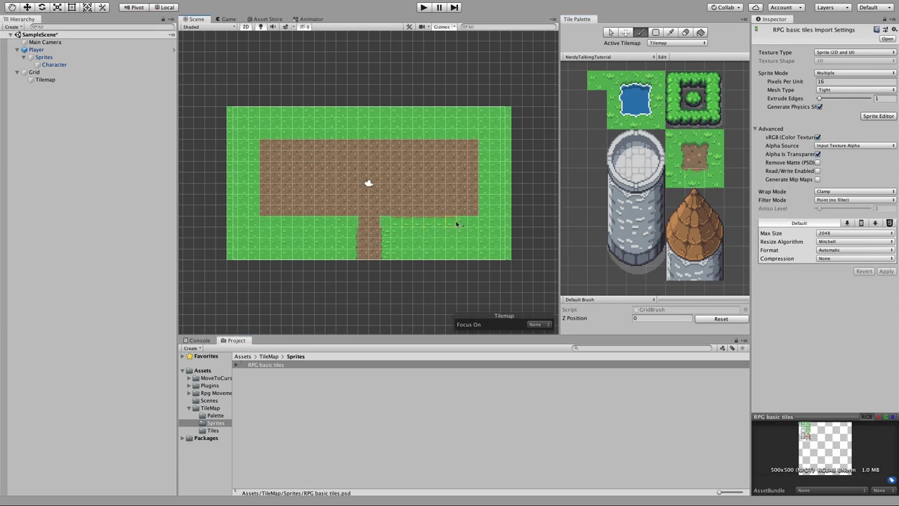
mouse_move(270, 137)
left_mouse_down()
mouse_move(465, 138)
mouse_move(481, 161)
mouse_move(482, 151)
mouse_move(482, 211)
left_mouse_up()
key("i")
left_click(717, 161)
left_click_drag(257, 149, 257, 207)
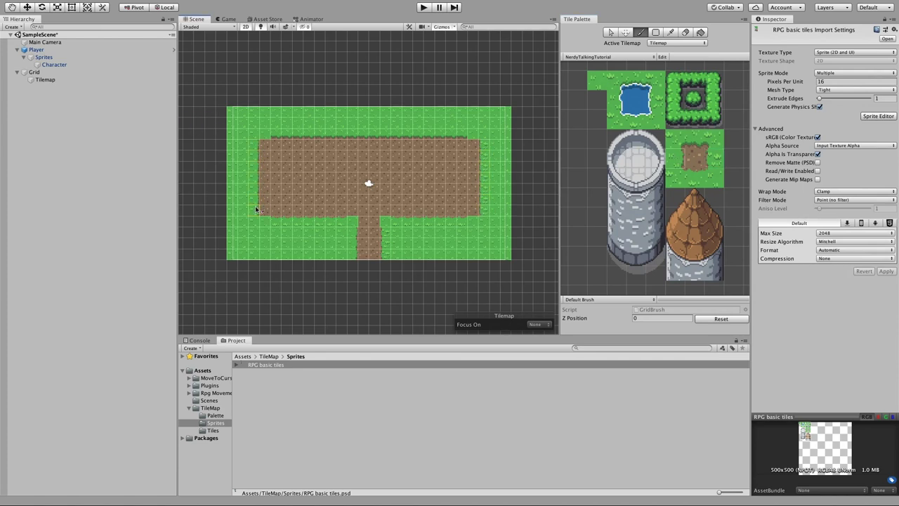
- Place the top-right corner edge tile, then select Player and run the scene
left_click(710, 146)
left_click(475, 136)
left_click(707, 175)
left_click(30, 50)
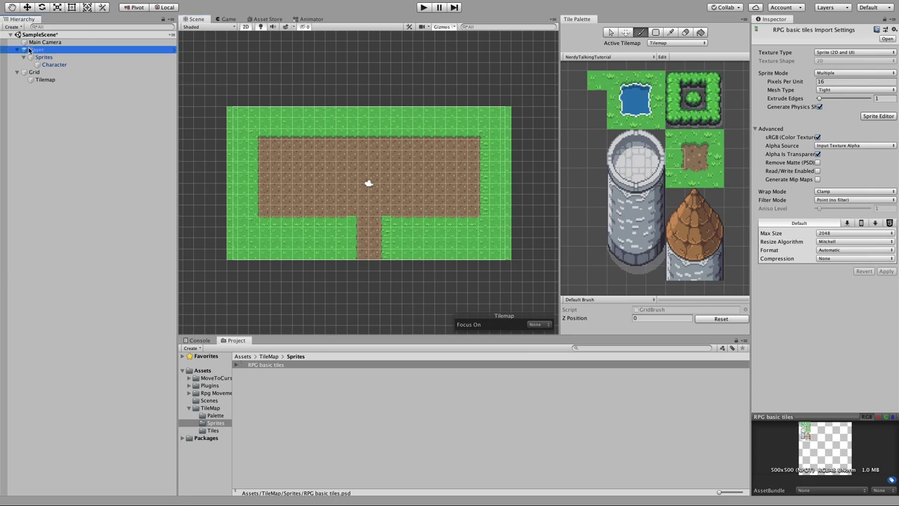
left_click(425, 9)
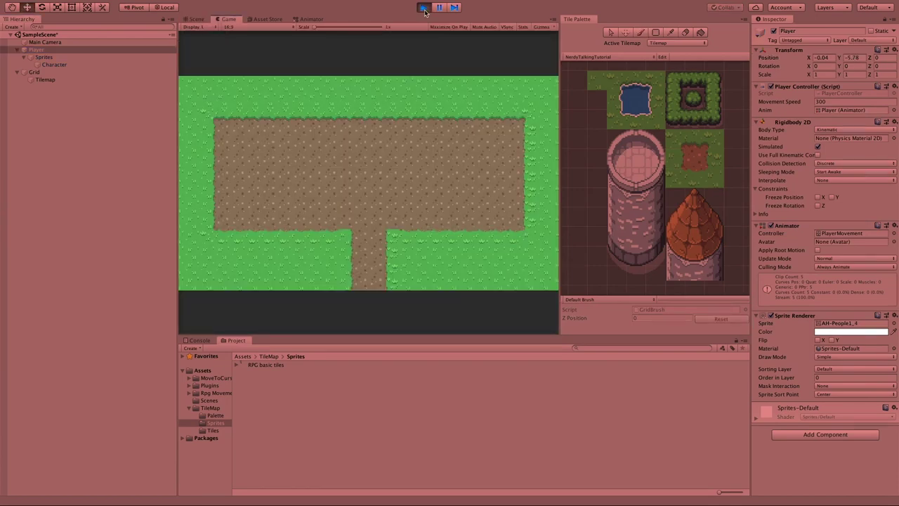
- Exit Play mode, set the Player Sprite Renderer's Order in Layer to 10, and play again
left_click(424, 9)
double_click(31, 50)
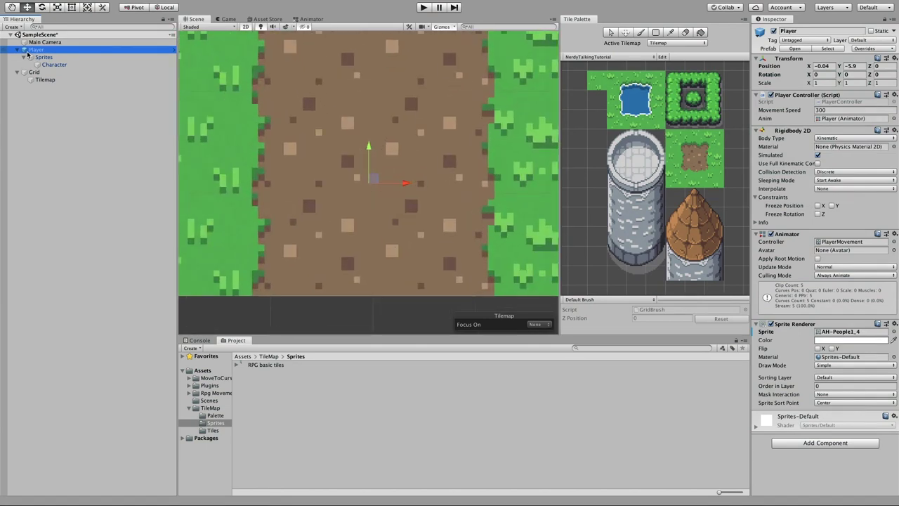
left_click(34, 57)
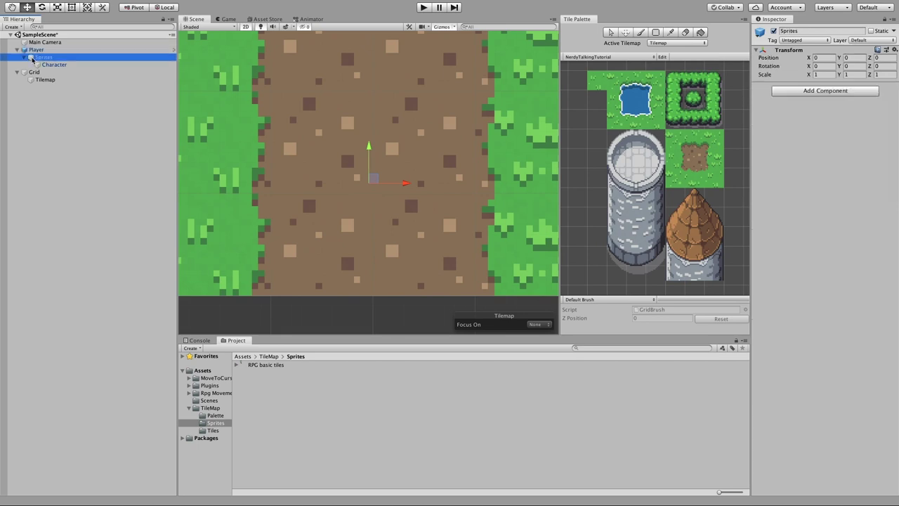
left_click(37, 73)
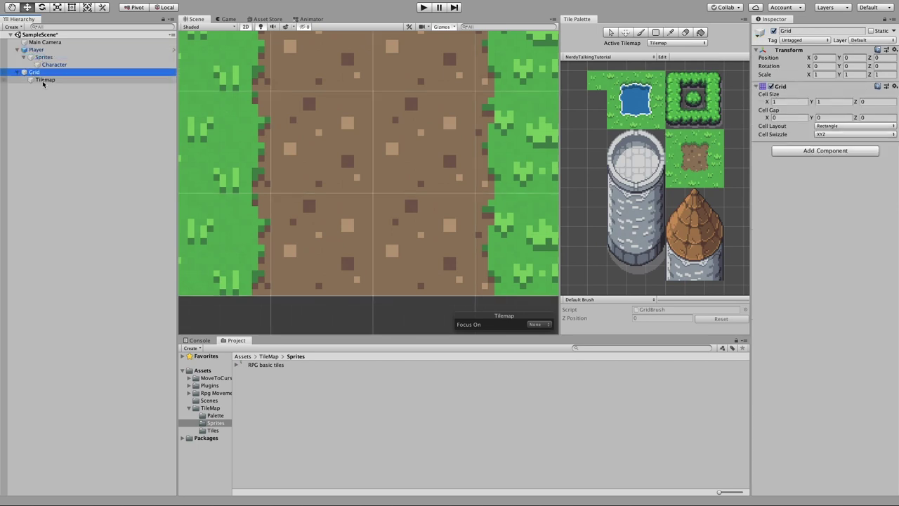
left_click(41, 79)
left_click(36, 50)
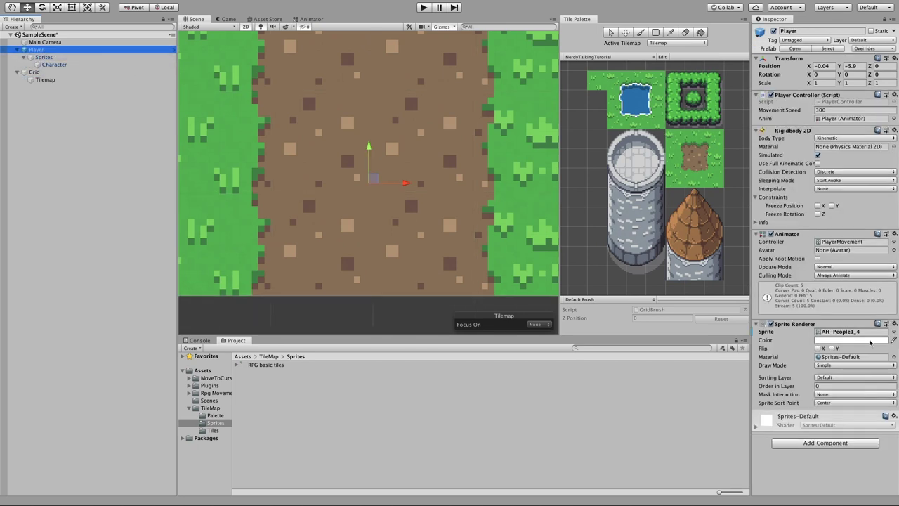
left_click(835, 386)
type("1")
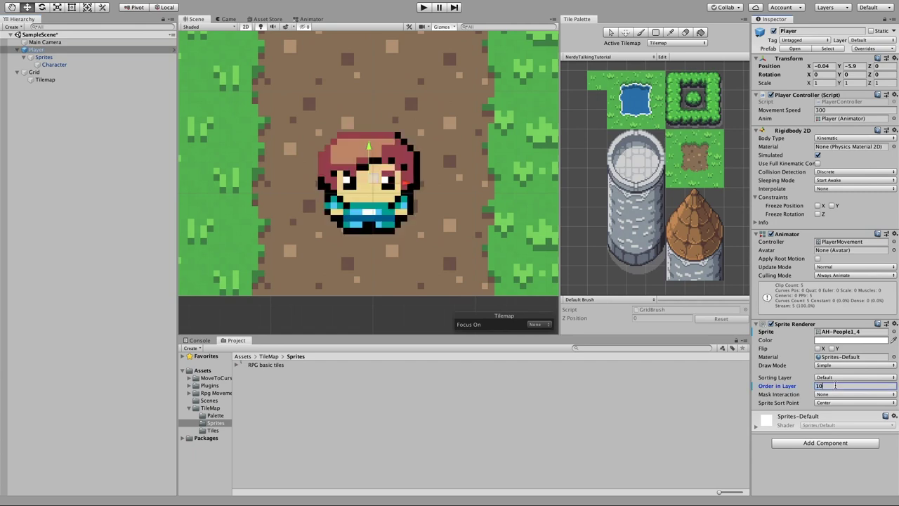
left_click(424, 7)
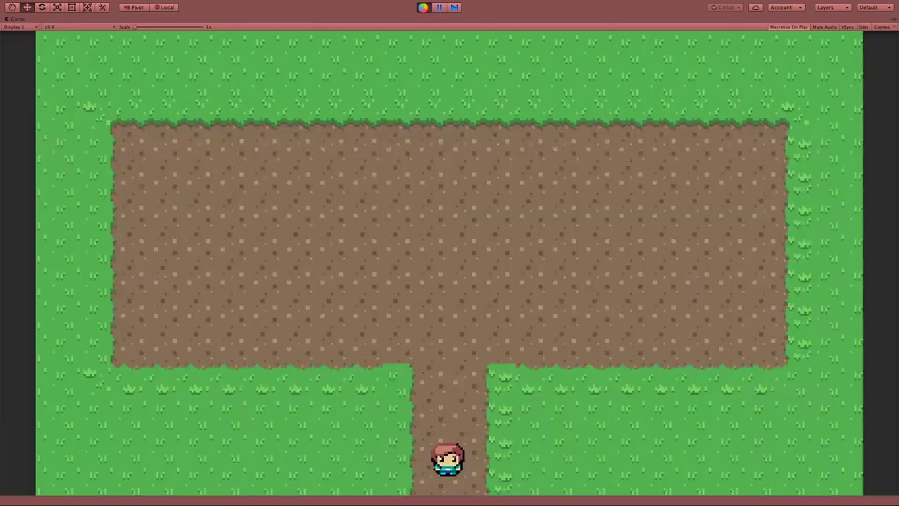
- Walk the player with the arrow keys around the dirt clearing and path, then stop Play mode
key("Up")
key("Left")
key("Left")
key("Up")
key("Right")
key("Right")
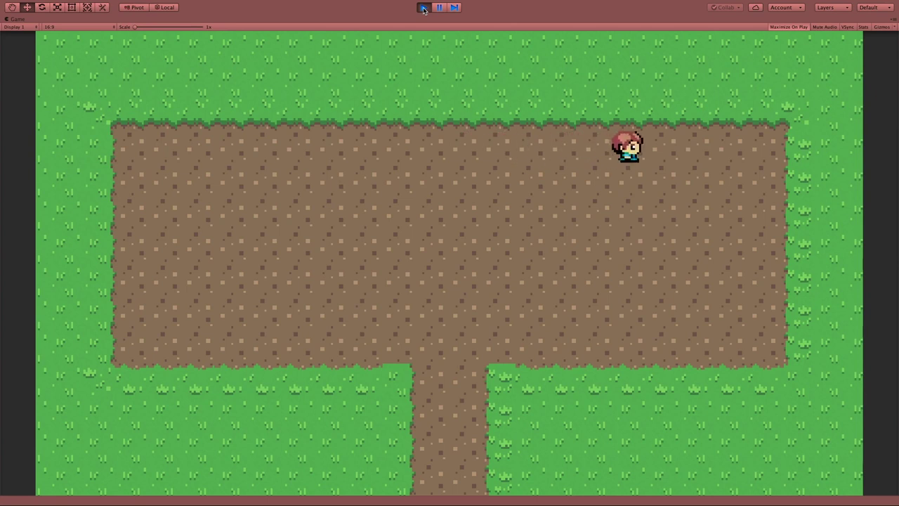
key("Down")
key("Left")
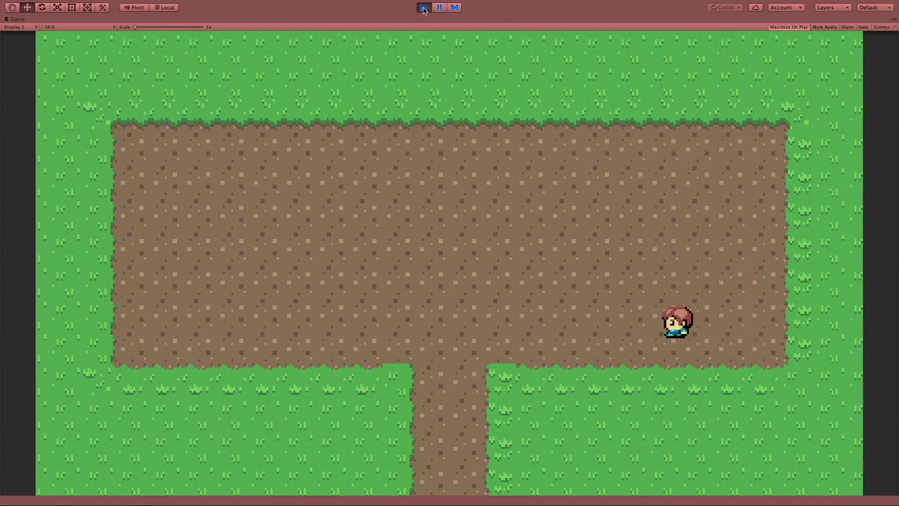
key("Down")
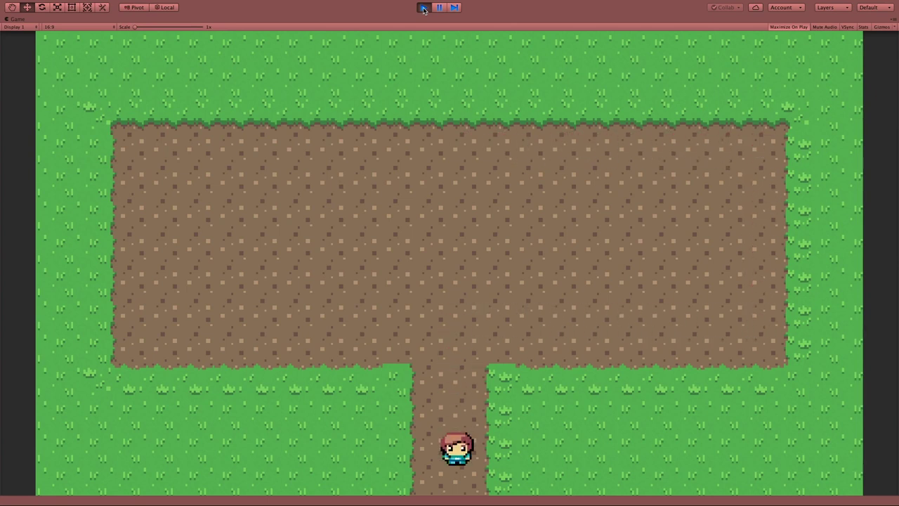
left_click(424, 8)
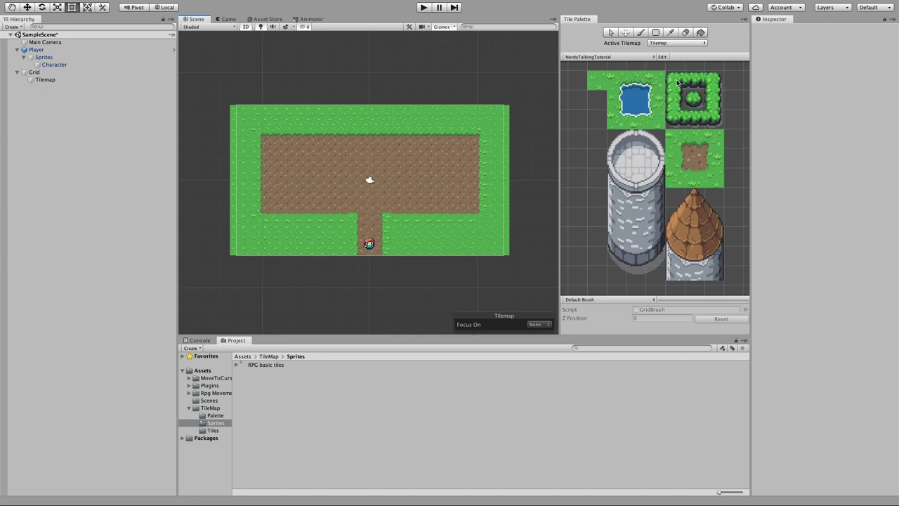
key("b")
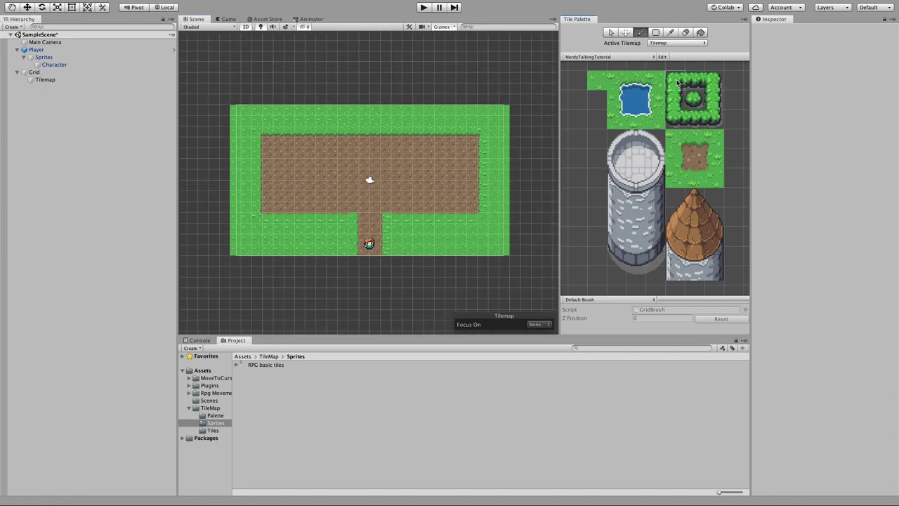
left_click(715, 102)
mouse_move(386, 252)
left_mouse_down()
mouse_move(382, 220)
mouse_move(351, 218)
mouse_move(352, 248)
left_mouse_up()
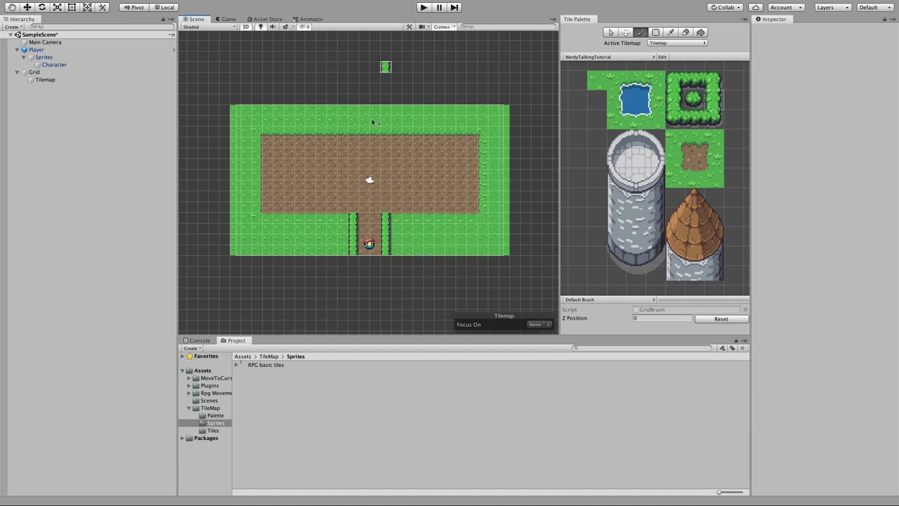
scroll(357, 257, "down", 2)
scroll(357, 257, "up", 10)
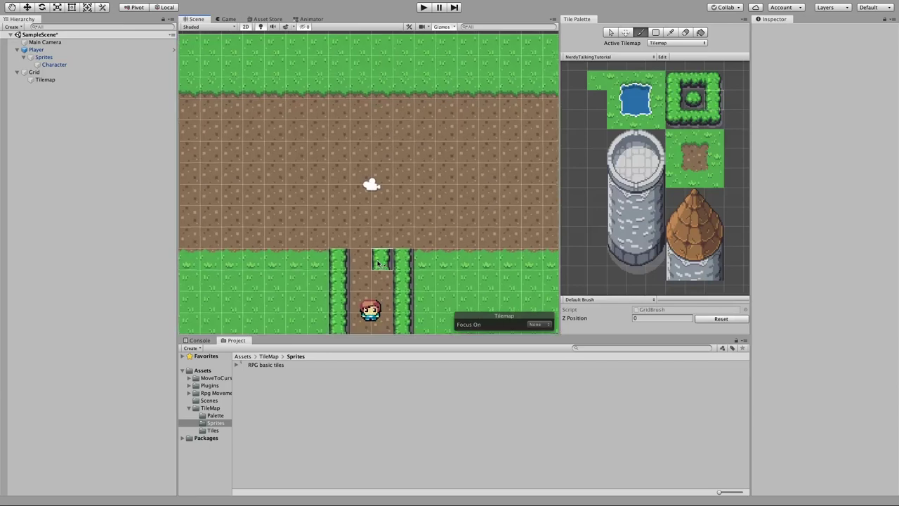
middle_click_drag(378, 263, 376, 220)
scroll(375, 219, "down", 1)
scroll(376, 220, "down", 2)
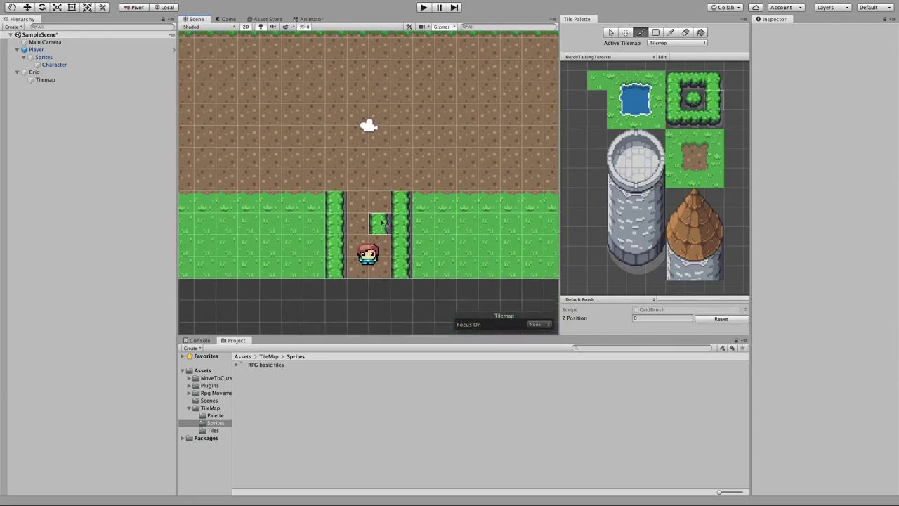
scroll(389, 249, "up", 8)
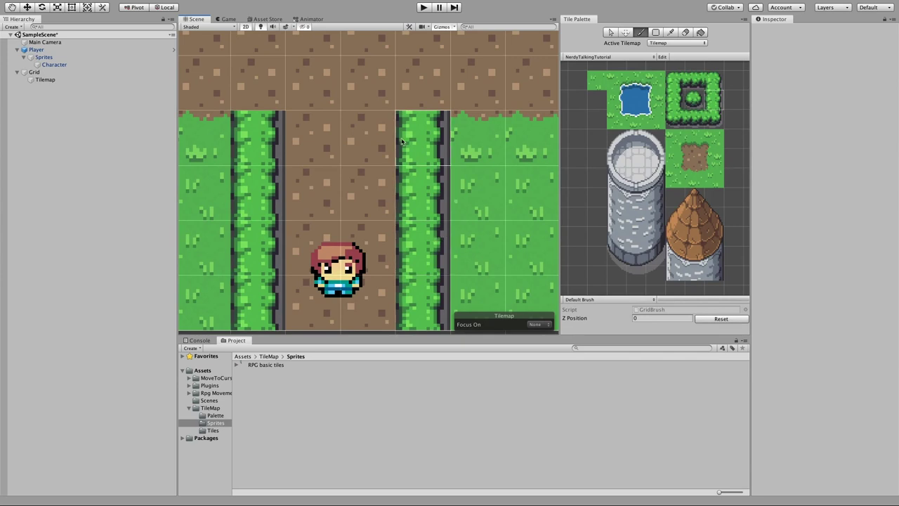
left_click(619, 141)
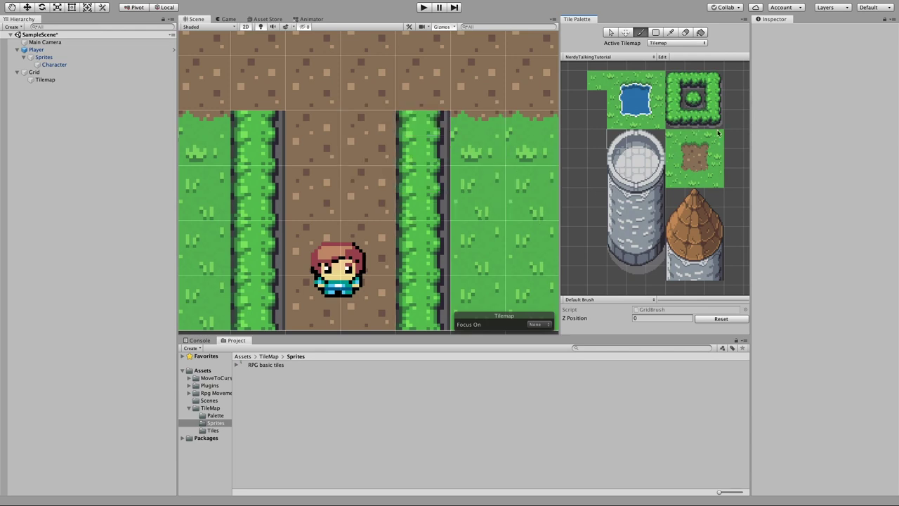
left_click(718, 161)
mouse_move(422, 141)
left_mouse_down()
mouse_move(405, 265)
mouse_move(420, 298)
left_mouse_up()
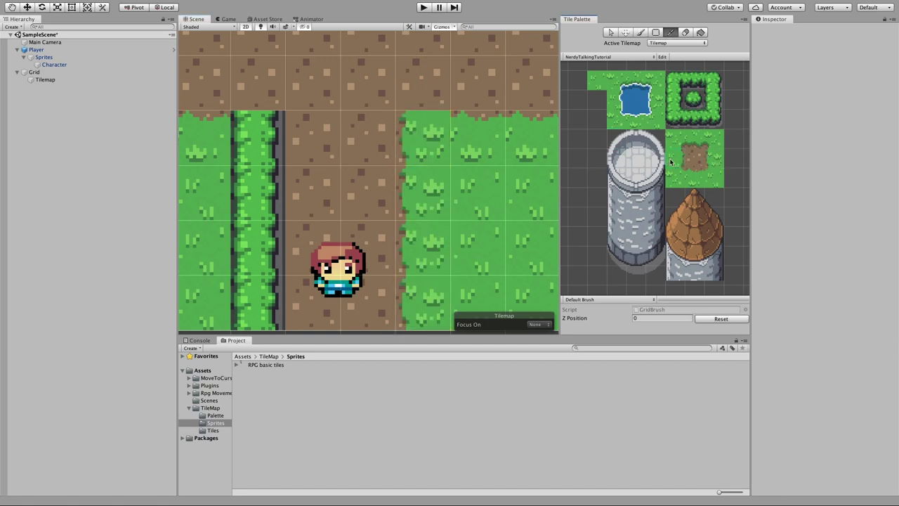
left_click(257, 156)
left_click_drag(257, 157, 258, 309)
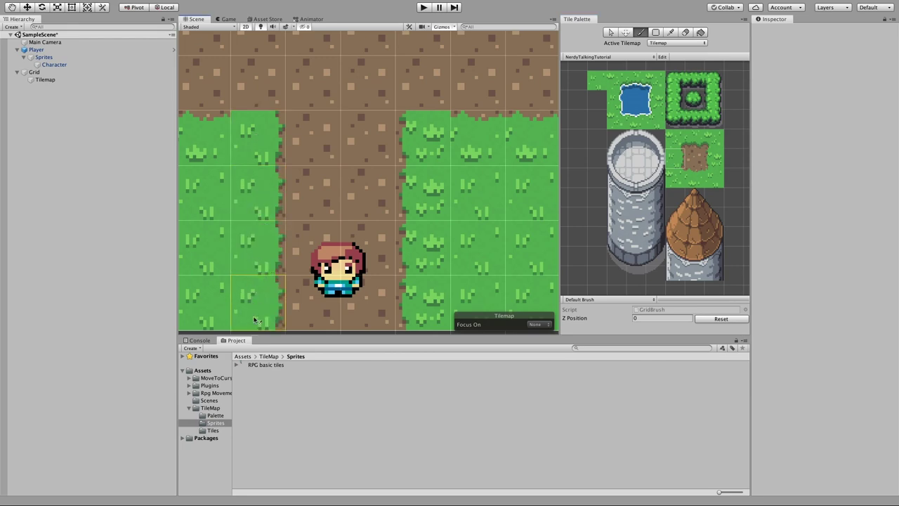
scroll(443, 203, "down", 1)
scroll(443, 203, "down", 6)
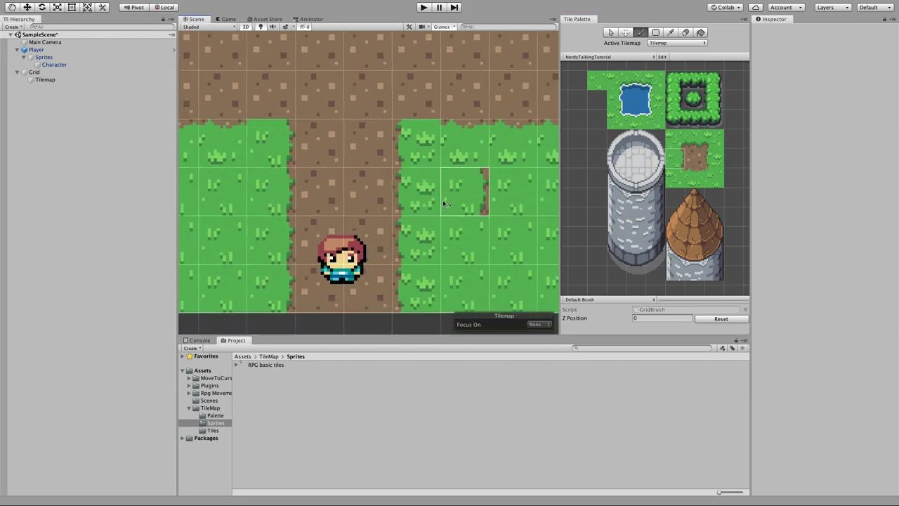
- Rename the existing Tilemap to 'Ground'
left_click(44, 80)
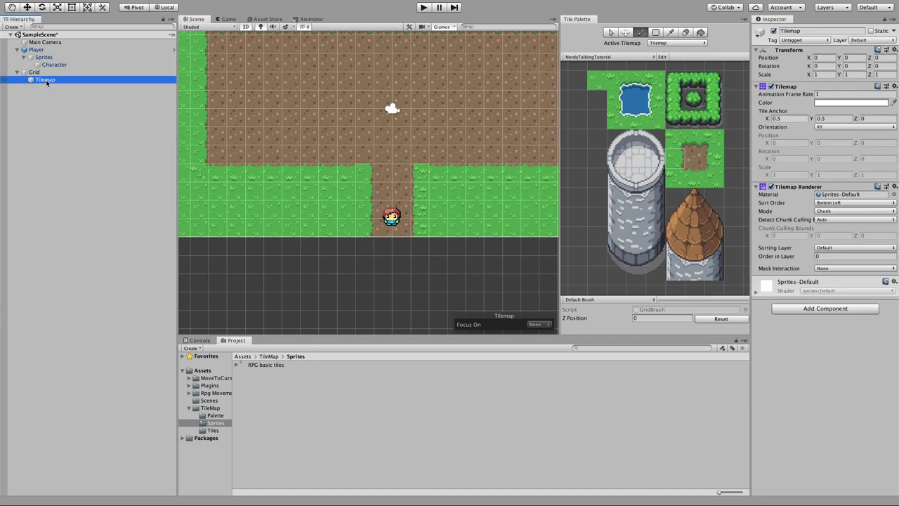
left_click(45, 80)
type("Ground")
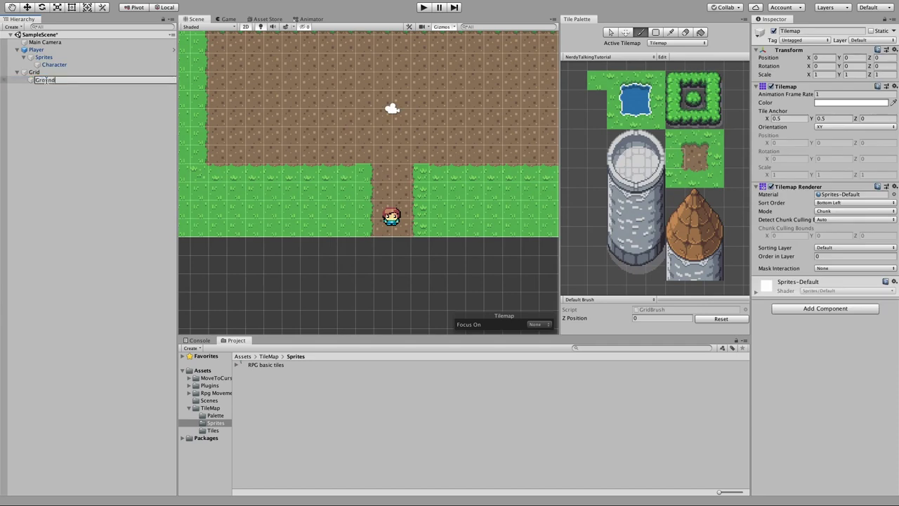
key("Return")
left_click(55, 153)
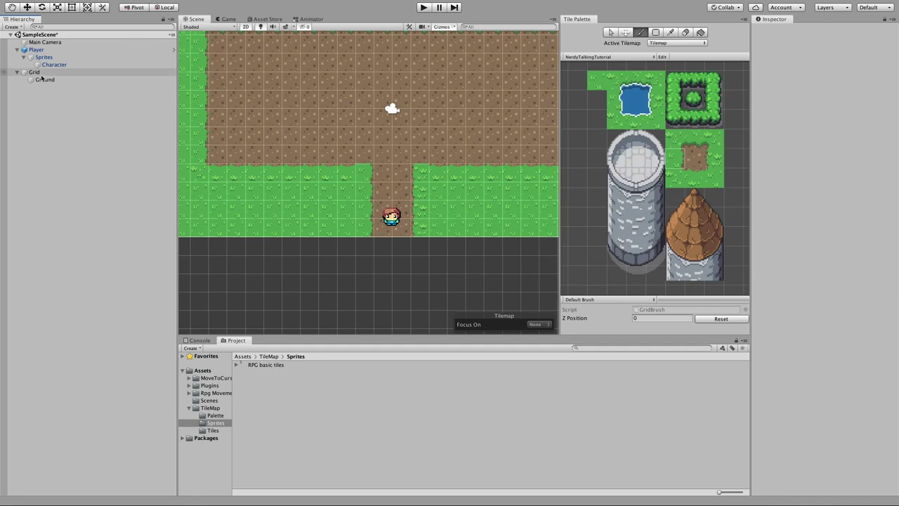
- Add a new 2D Tilemap under Grid and name it 'Bushes'
right_click(33, 72)
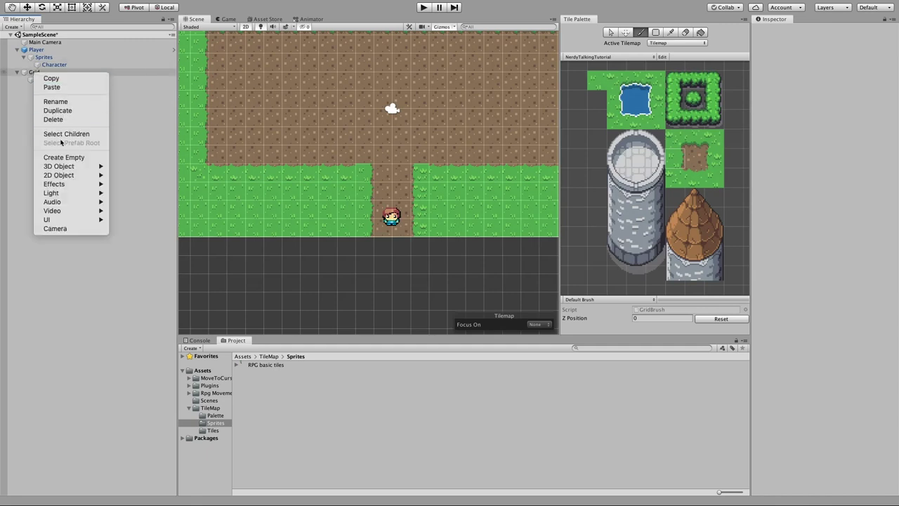
mouse_move(64, 167)
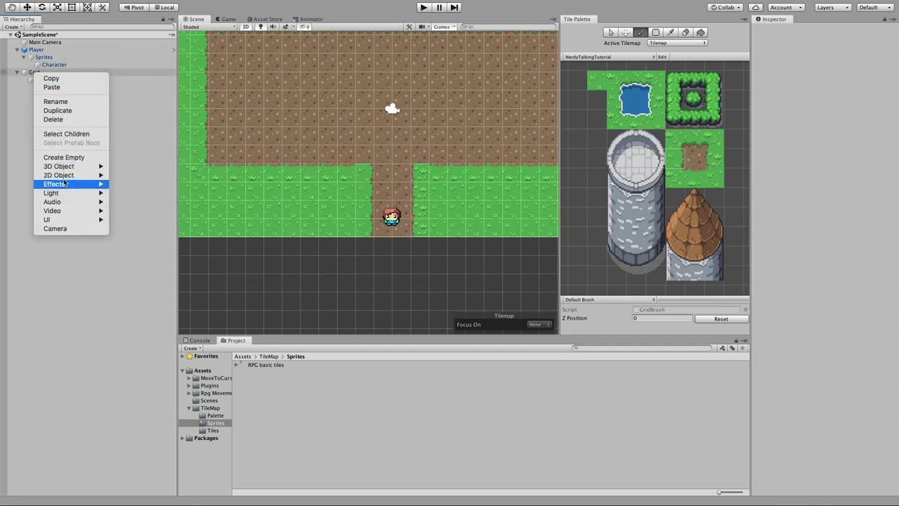
left_click(130, 192)
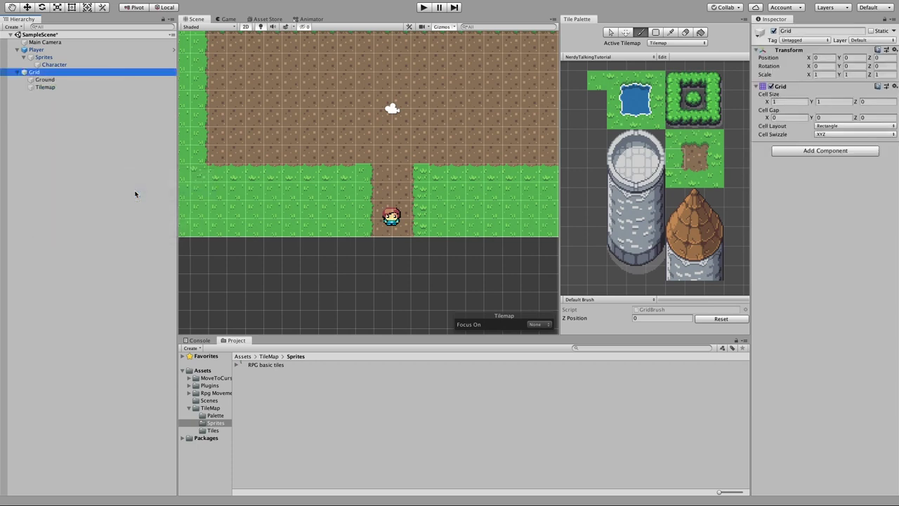
left_click(48, 87)
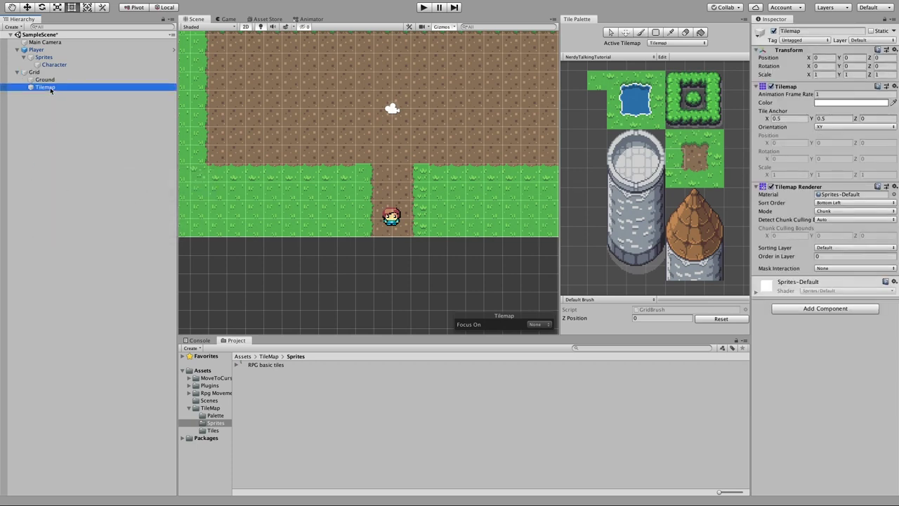
left_click(48, 87)
type("Bushes")
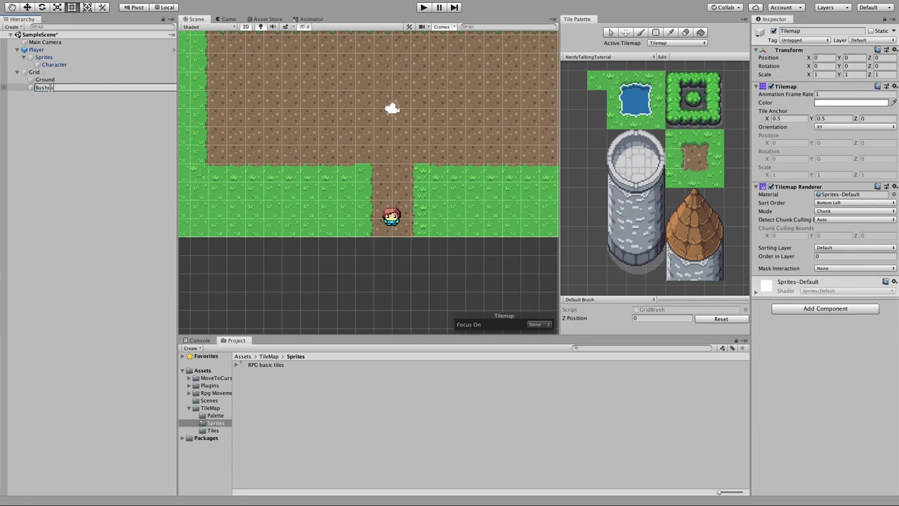
key("Return")
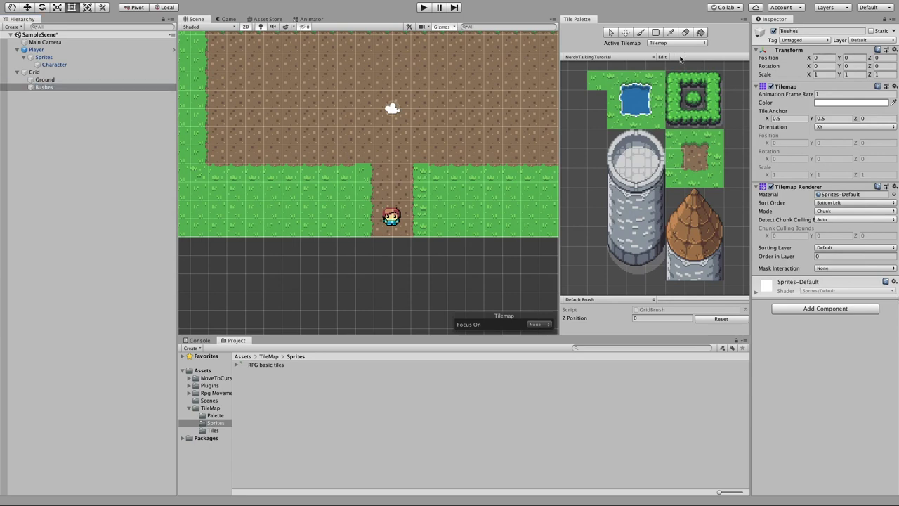
- Make Bushes the active tilemap in the Tile Palette and select the paint brush
left_click(719, 48)
left_click(670, 44)
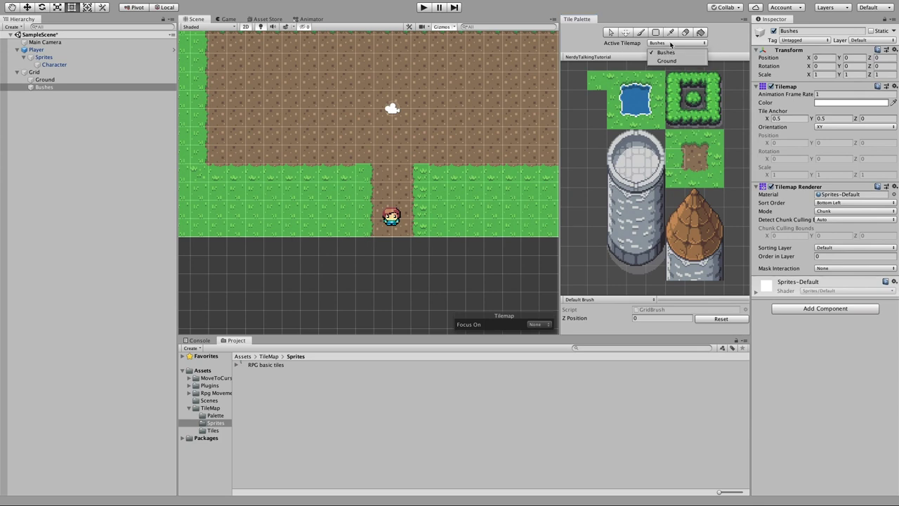
left_click(672, 56)
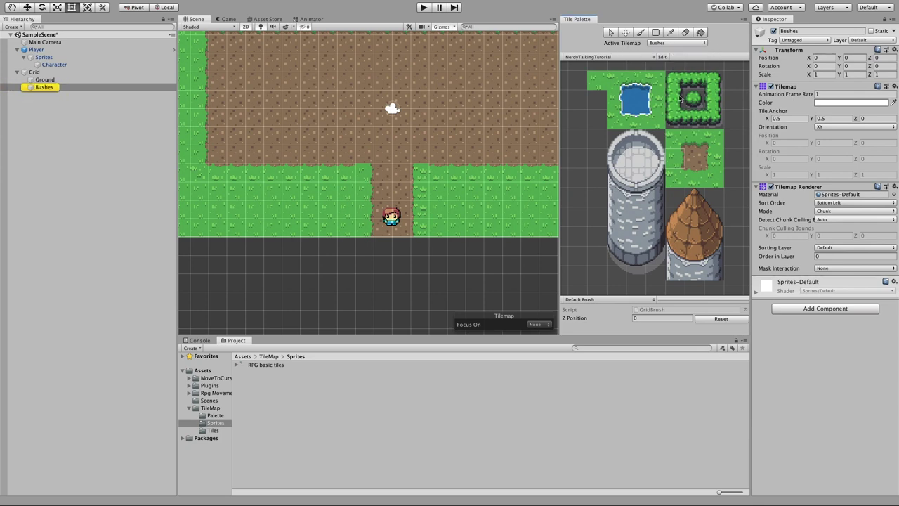
key("b")
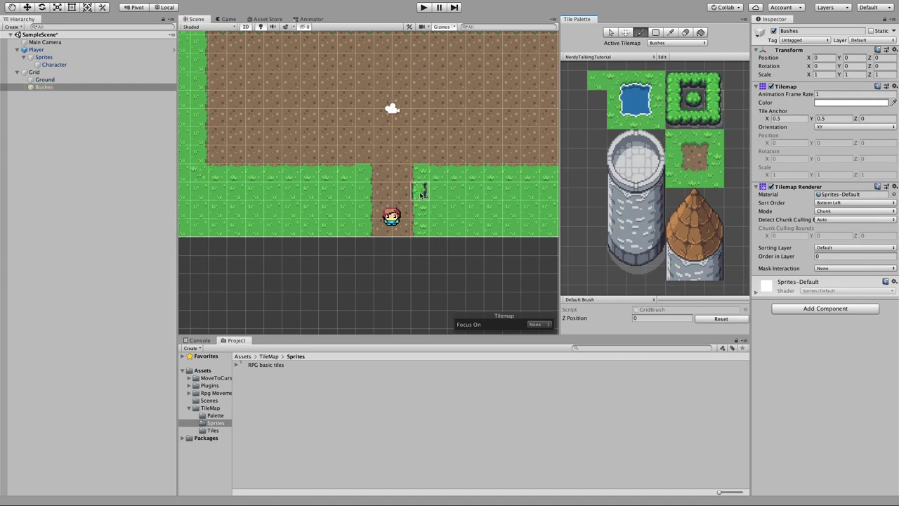
- Paint bush columns on both sides of the path and hedge rows along the bottom grass edge
left_click_drag(420, 192, 423, 225)
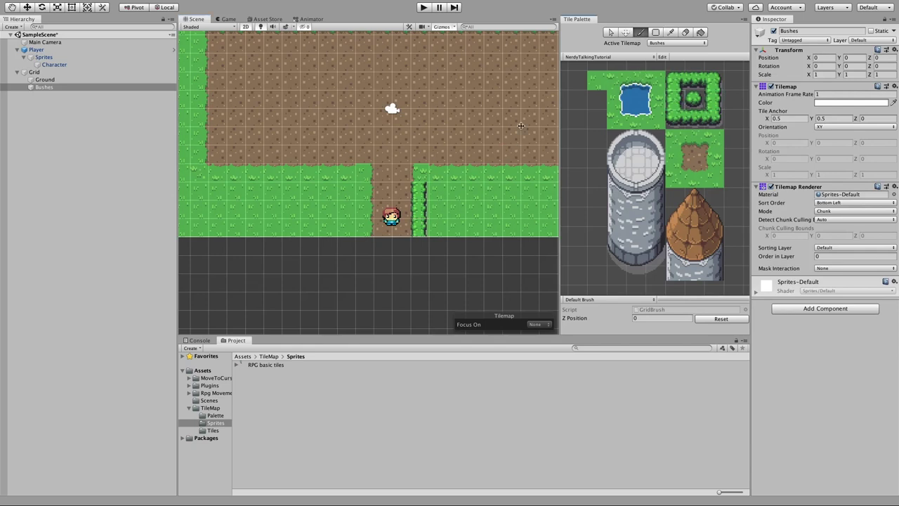
left_click_drag(370, 189, 368, 230)
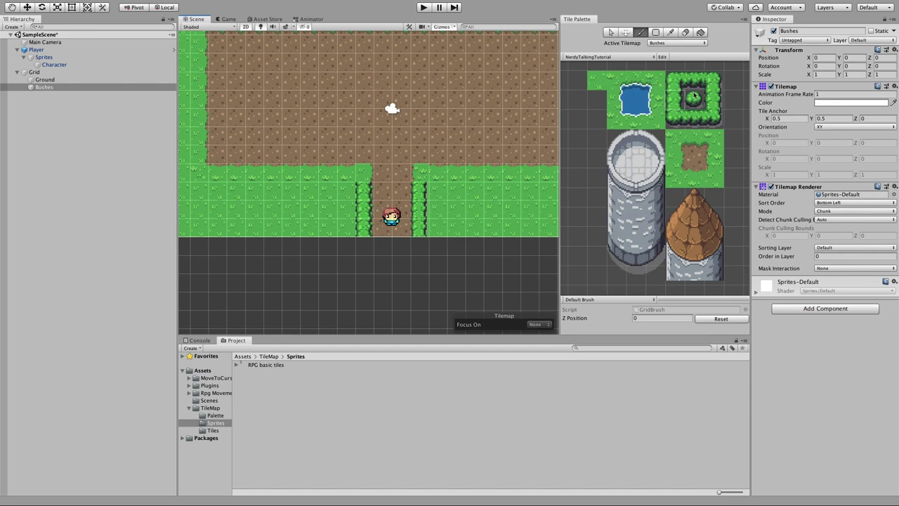
left_click(363, 173)
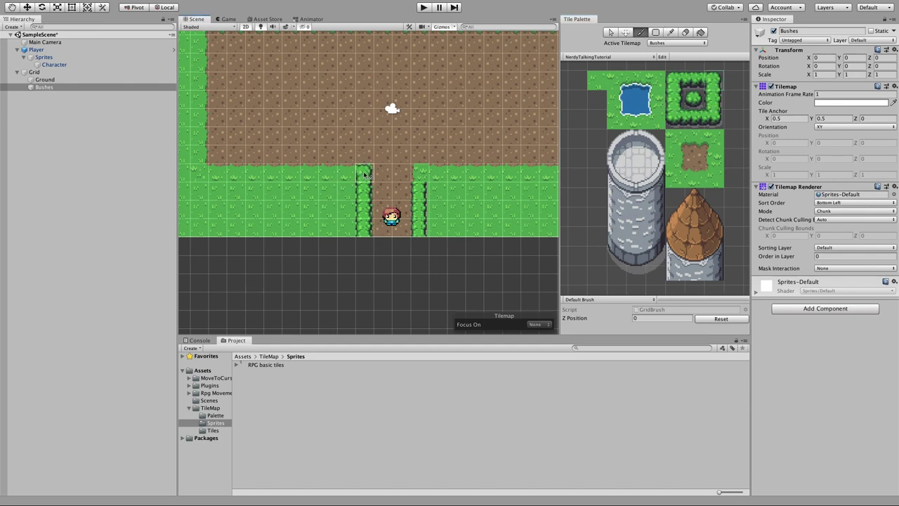
left_click(420, 172)
left_click(690, 81)
mouse_move(456, 174)
left_mouse_down()
mouse_move(427, 174)
mouse_move(521, 179)
left_mouse_up()
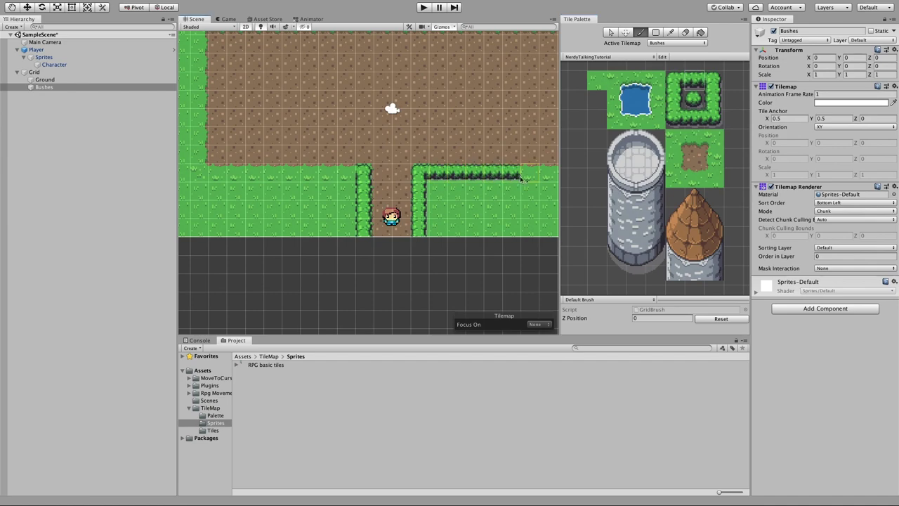
scroll(521, 179, "down", 3)
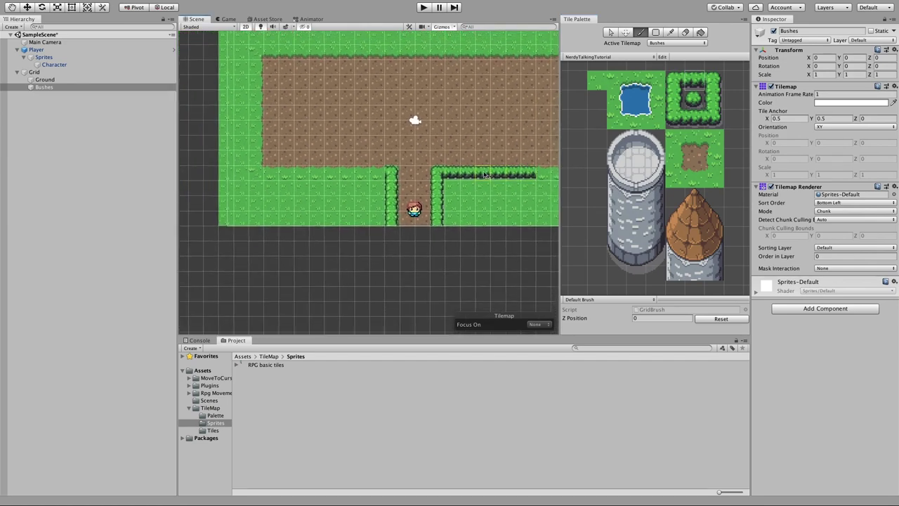
scroll(483, 174, "down", 2)
scroll(484, 175, "up", 1)
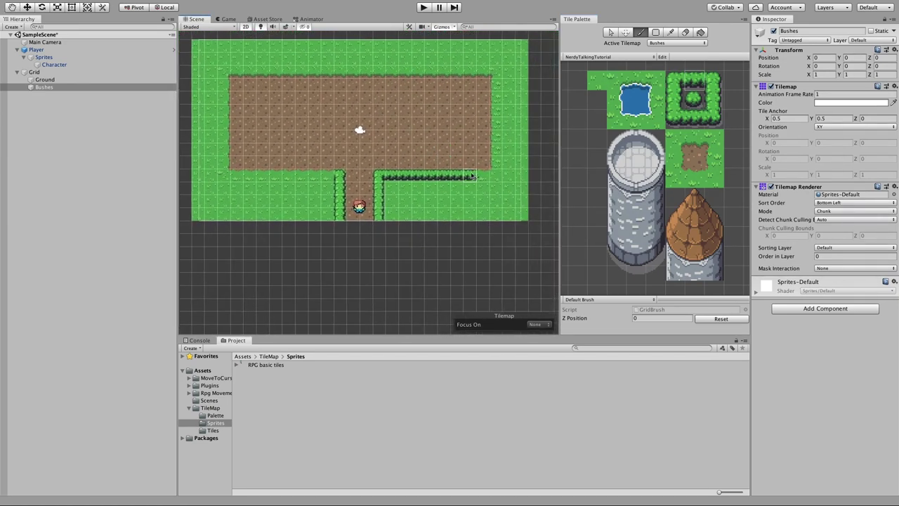
left_click(495, 176)
left_click_drag(328, 176, 235, 180)
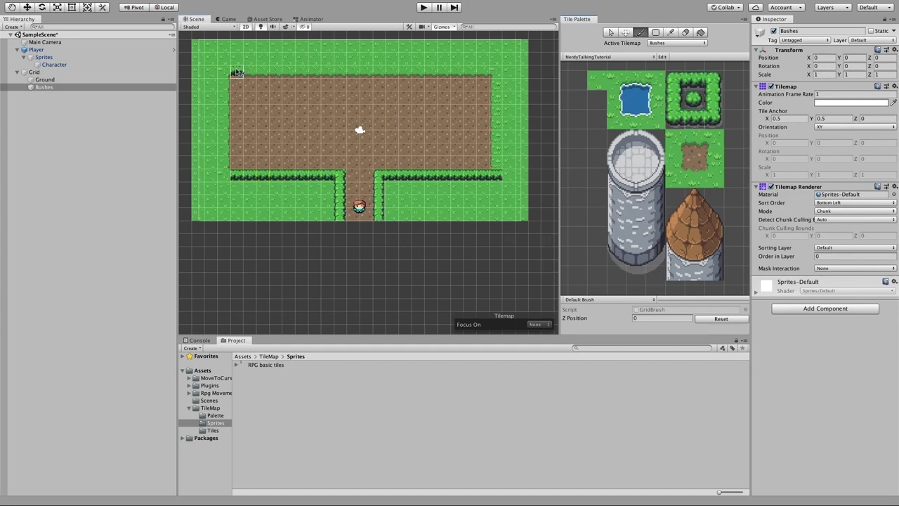
- Paint hedge rows along the clearing's top and columns down its right and left sides
mouse_move(236, 72)
left_mouse_down()
mouse_move(497, 77)
mouse_move(497, 177)
left_mouse_up()
left_click(716, 102)
left_click(674, 100)
left_click_drag(222, 70, 223, 179)
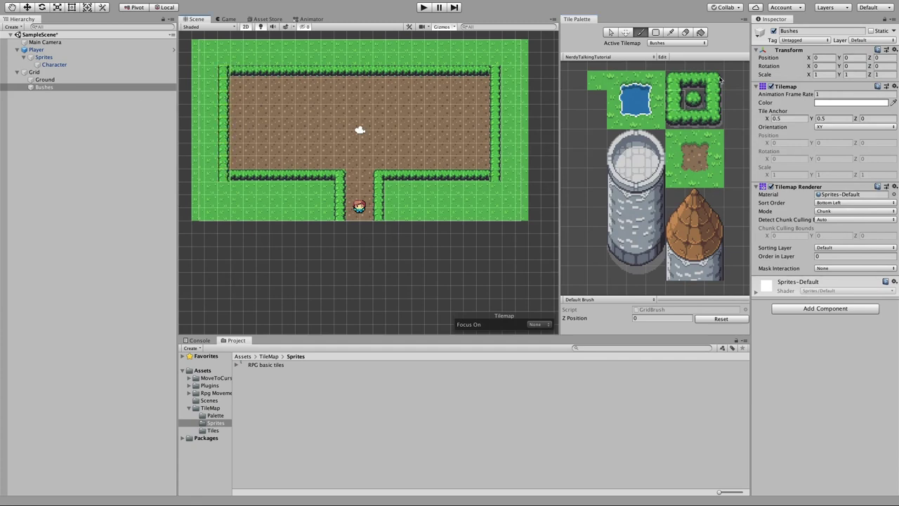
- Place hedge corner tiles at the top-right, top-left, bottom-left and bottom-right corners
left_click(718, 81)
left_click(496, 70)
left_click(675, 81)
left_click(223, 70)
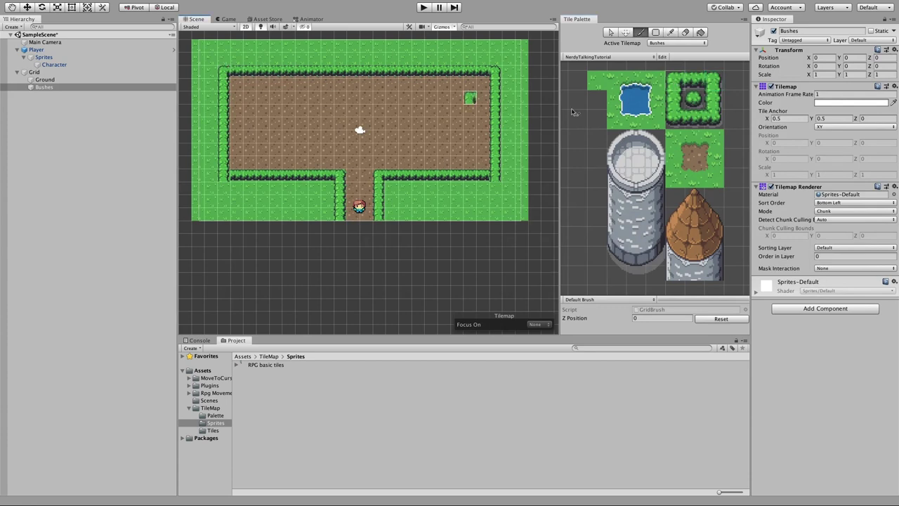
left_click(681, 121)
left_click(222, 175)
left_click(713, 121)
left_click(495, 177)
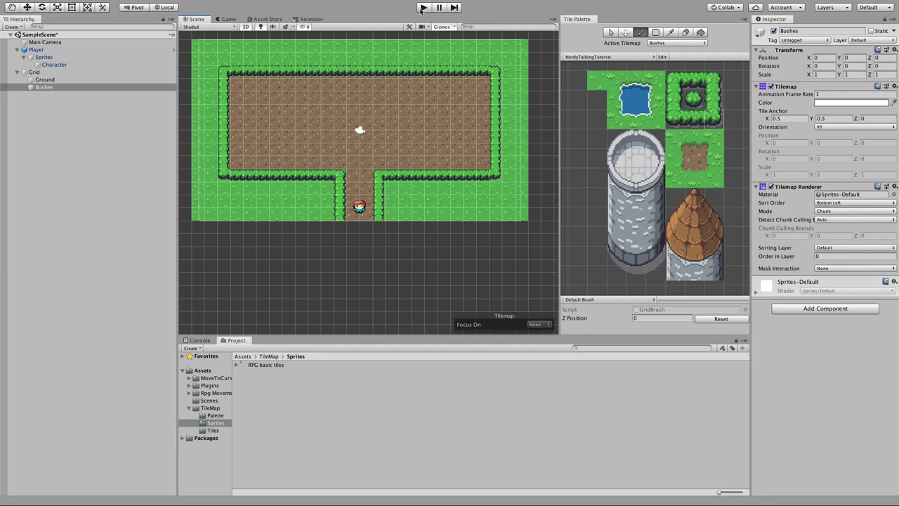
- Run a quick test walking the character up and down the path, then stop
left_click(423, 7)
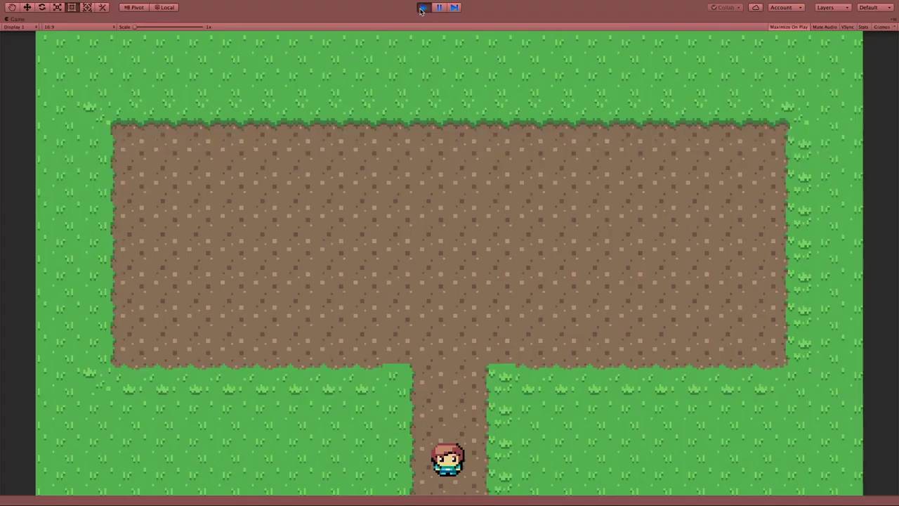
key("Up")
key("Down")
key("Up")
key("Down")
left_click(422, 8)
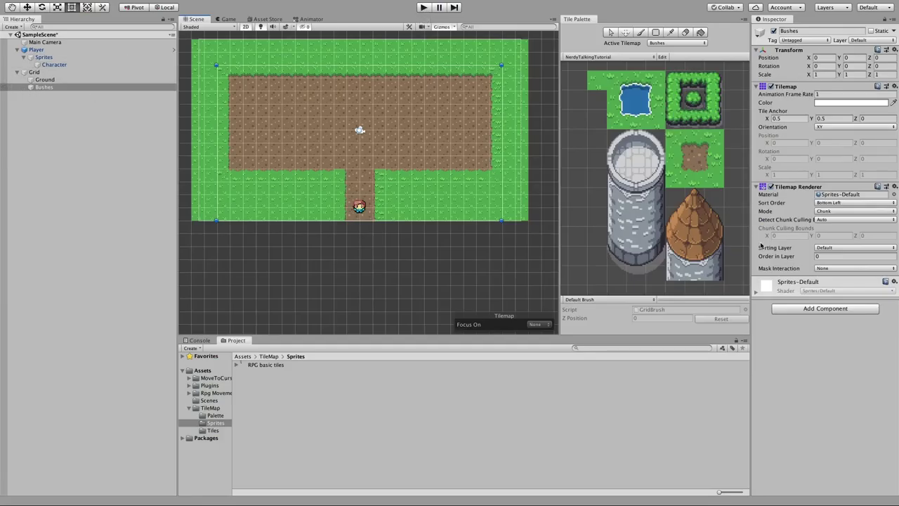
- Set the Bushes Tilemap Renderer's Order in Layer to 1 and start Play mode
left_click(832, 256)
type("1")
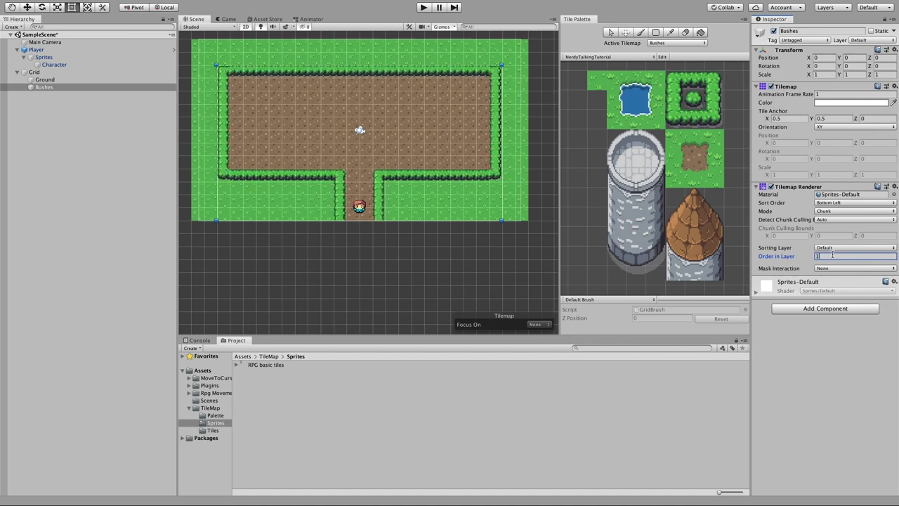
left_click(422, 8)
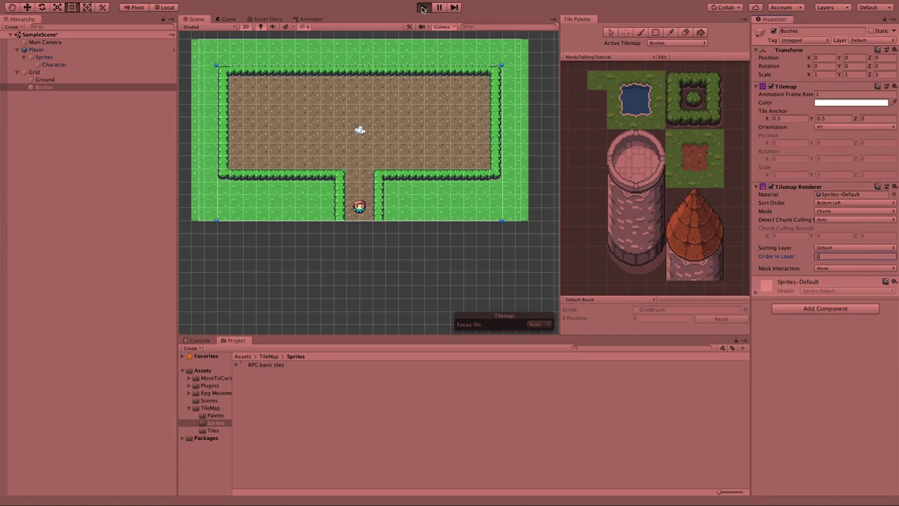
- Walk the character around the clearing and over the hedges, then stop Play mode
key("Up")
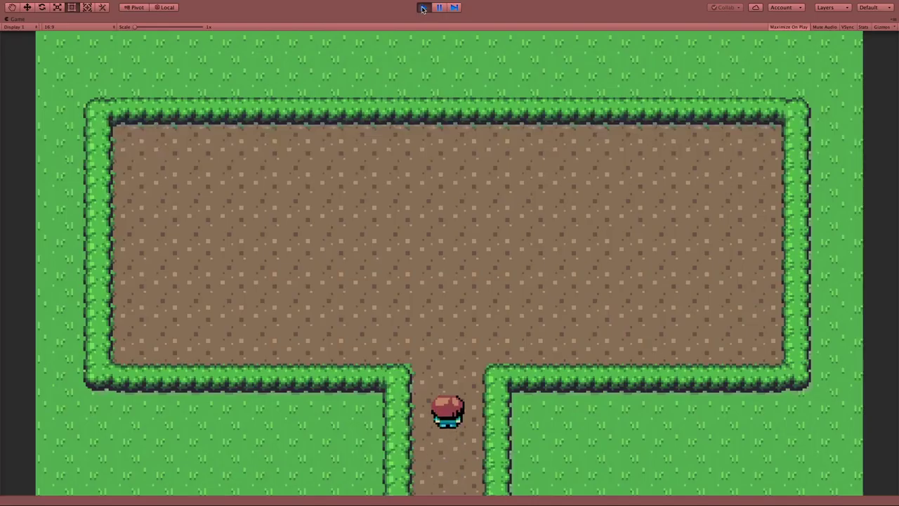
key("Left")
key("Down")
key("Left")
key("Up")
key("Left")
key("Left")
key("Up")
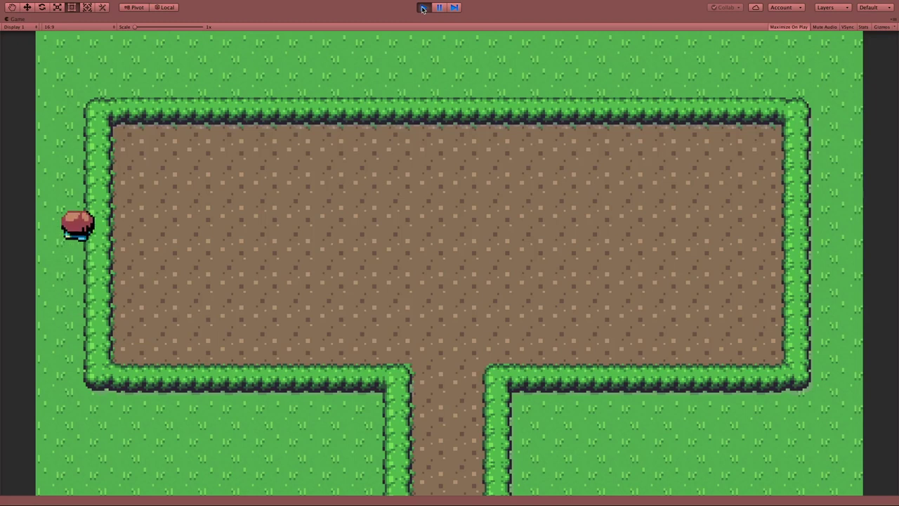
key("Right")
key("Up")
key("Down")
key("Up")
key("Right")
key("Down")
key("Left")
key("Left")
key("Up")
key("Left")
key("Down")
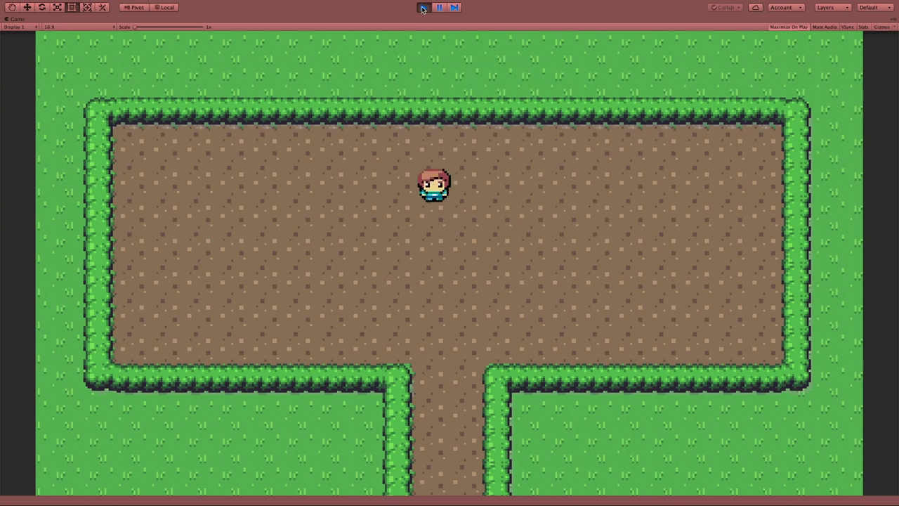
left_click(423, 8)
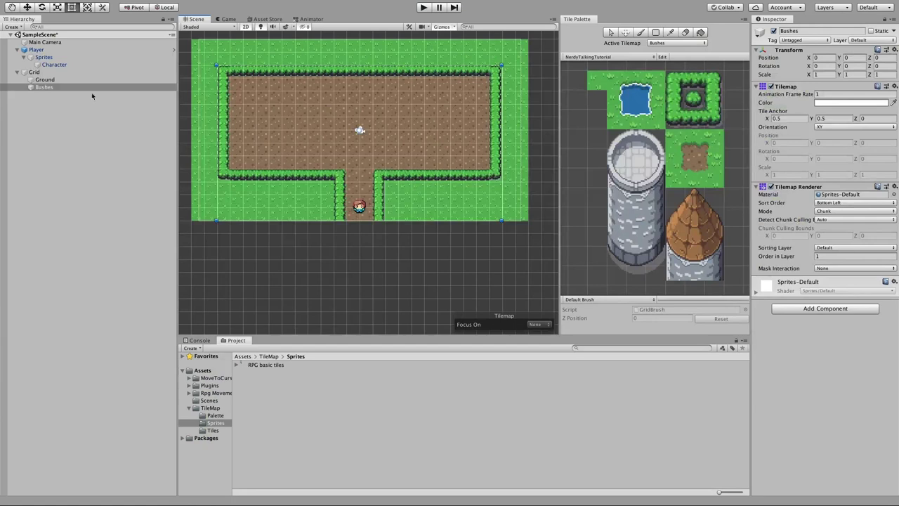
- Add a Tilemap Collider 2D component to the Bushes tilemap
left_click(47, 87)
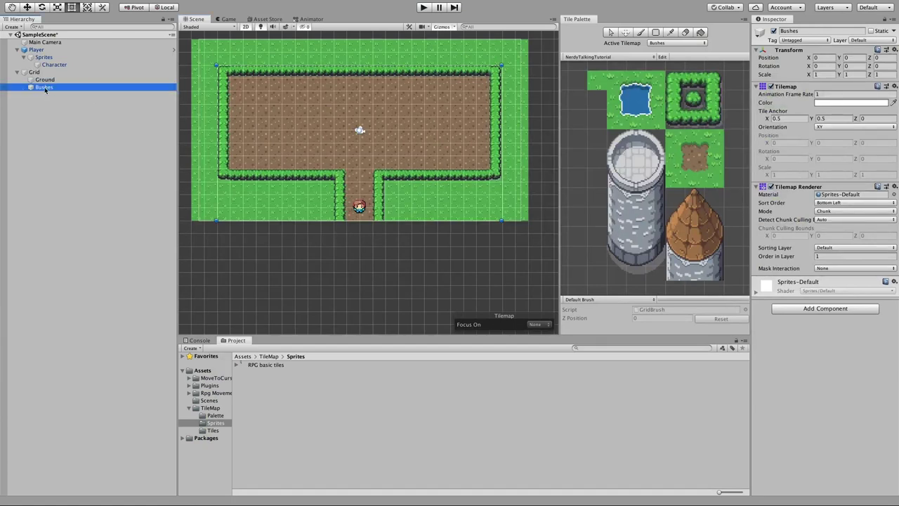
left_click(807, 314)
type("tile")
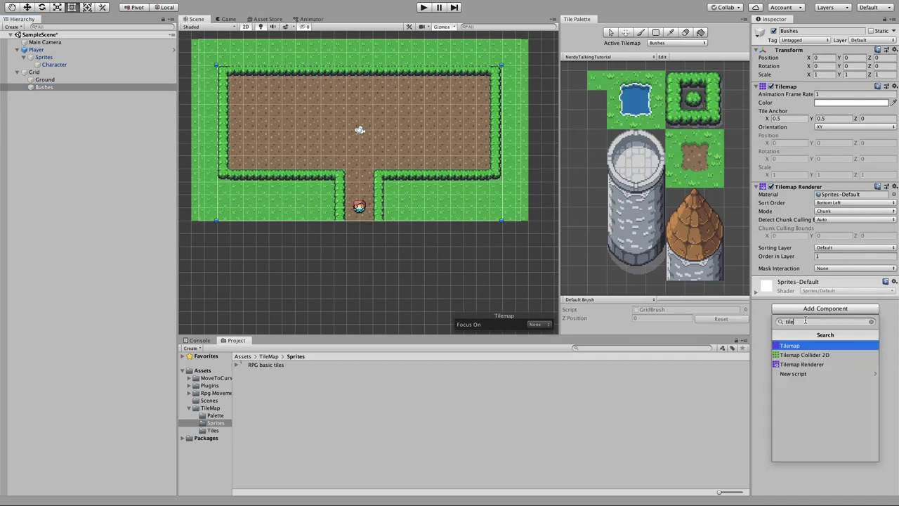
key("Down")
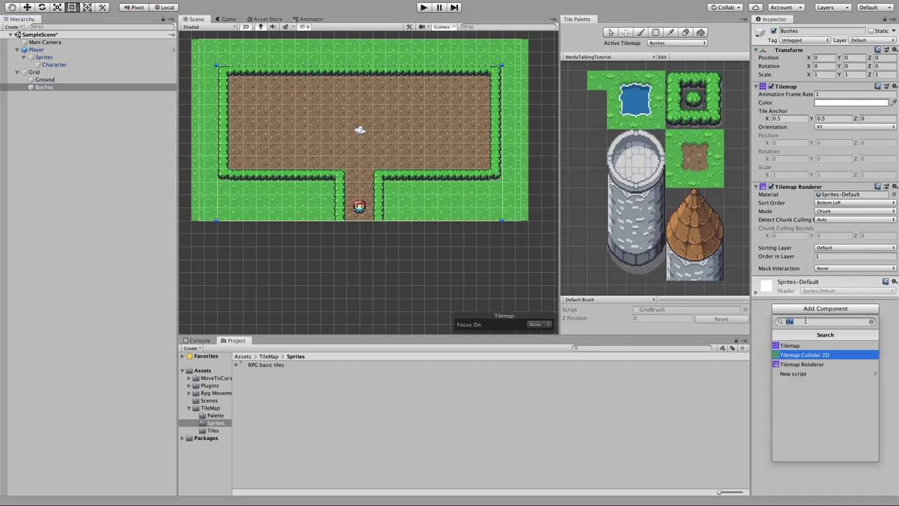
key("Return")
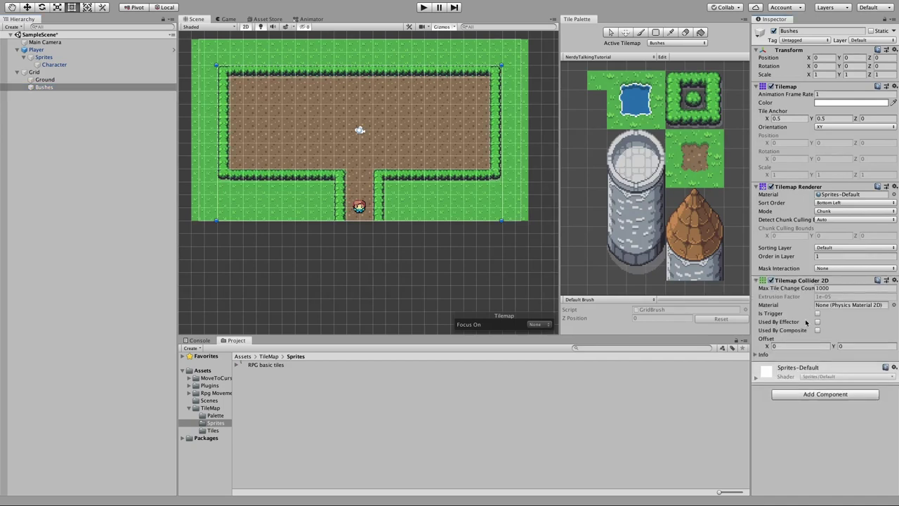
- Zoom in and toggle the Tilemap Collider 2D off and on to compare hedge outlines, then select Player
scroll(430, 167, "up", 2)
scroll(430, 168, "up", 8)
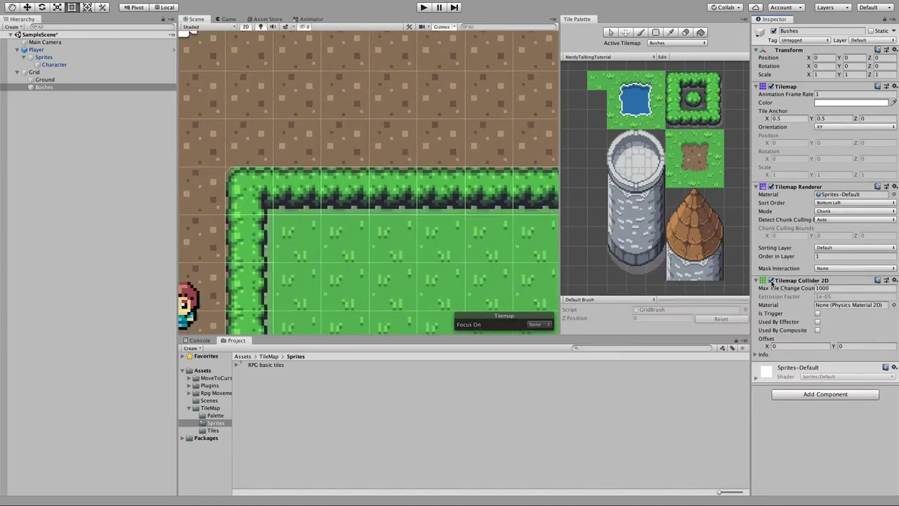
left_click(771, 280)
left_click(771, 281)
left_click(32, 50)
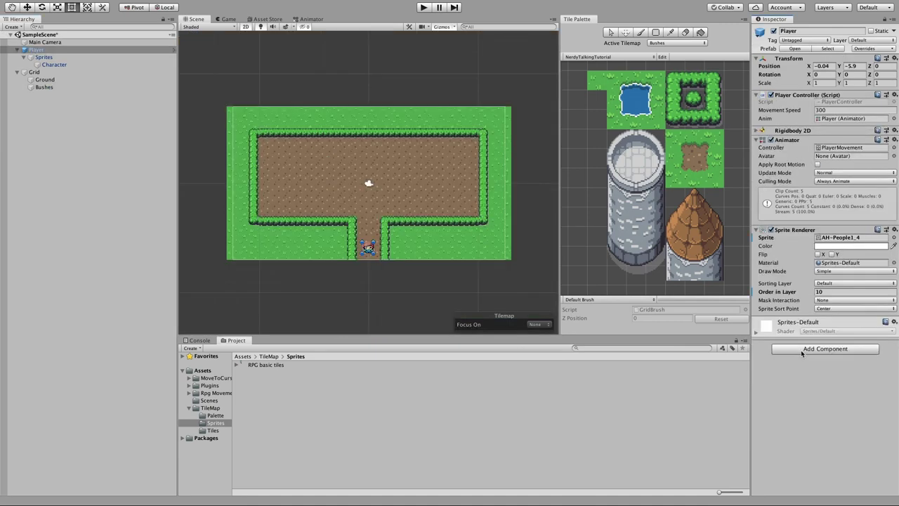
- Add a Circle Collider 2D to the Player with a radius of 0.4
left_click(802, 349)
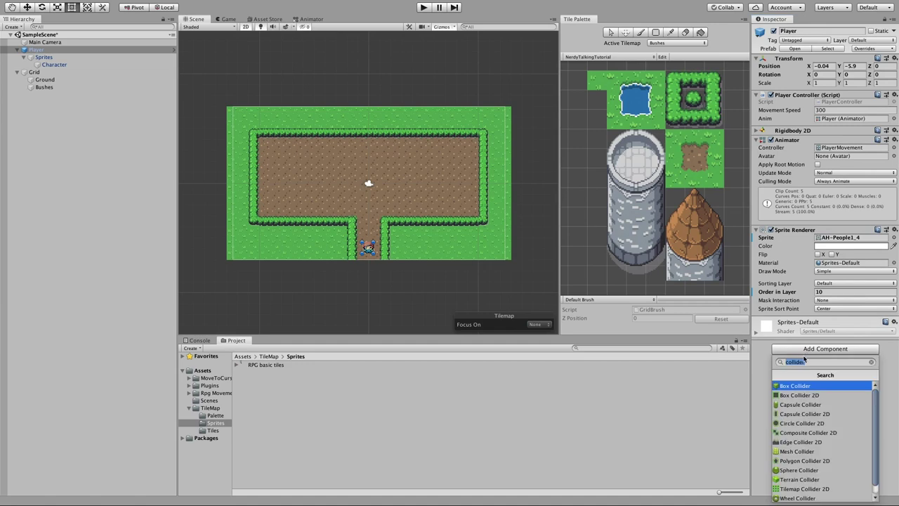
type("colli")
left_click(802, 423)
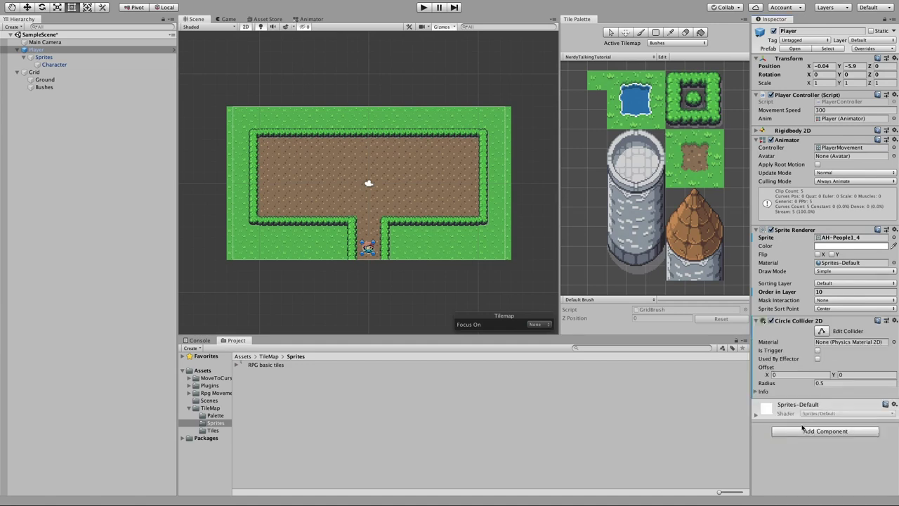
left_click(830, 383)
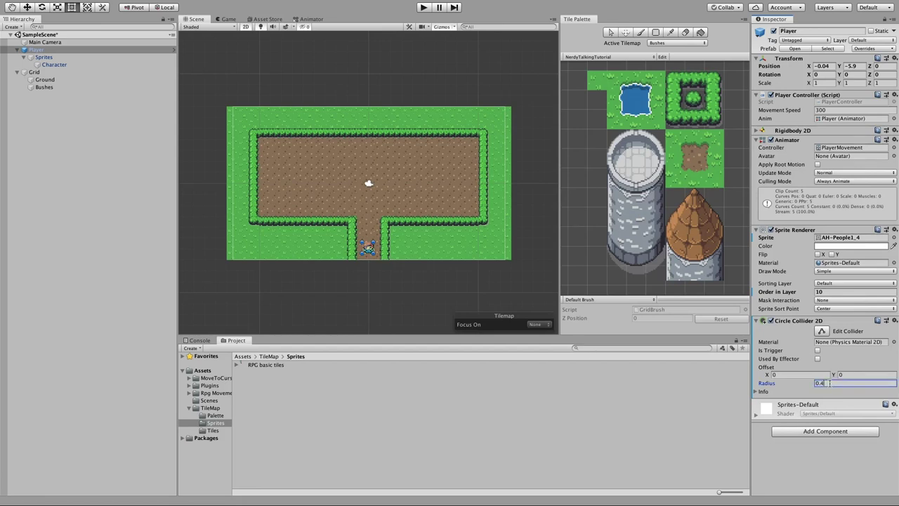
key("Return")
- Make the Player's Rigidbody 2D Dynamic with Gravity Scale 0 and Z rotation frozen
left_click(756, 131)
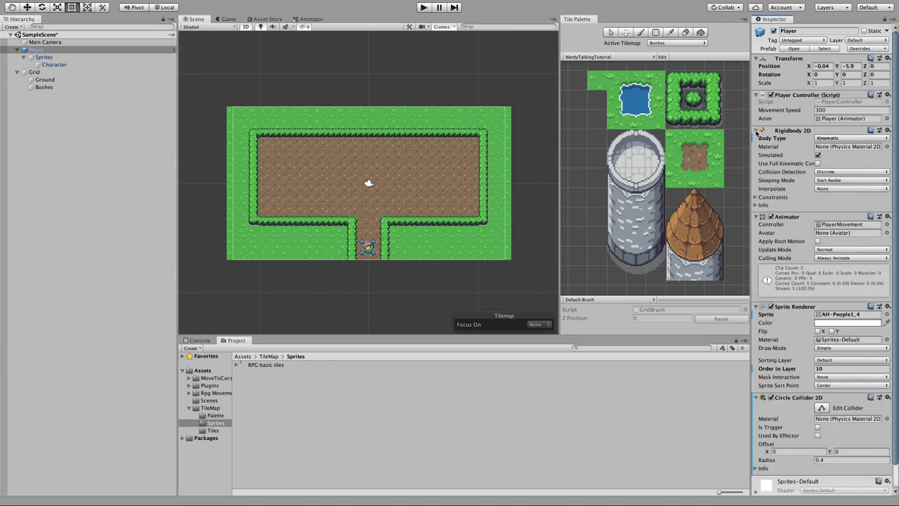
left_click(818, 137)
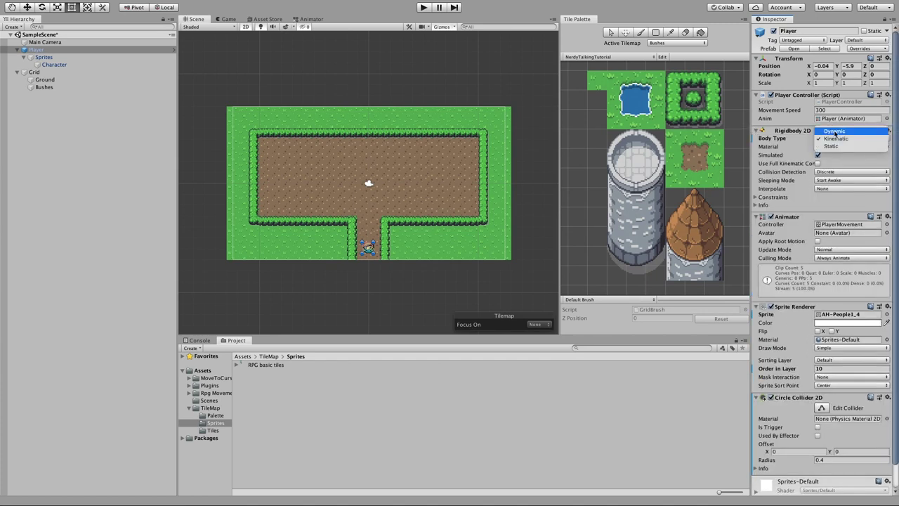
left_click(835, 132)
left_click(817, 198)
type("0")
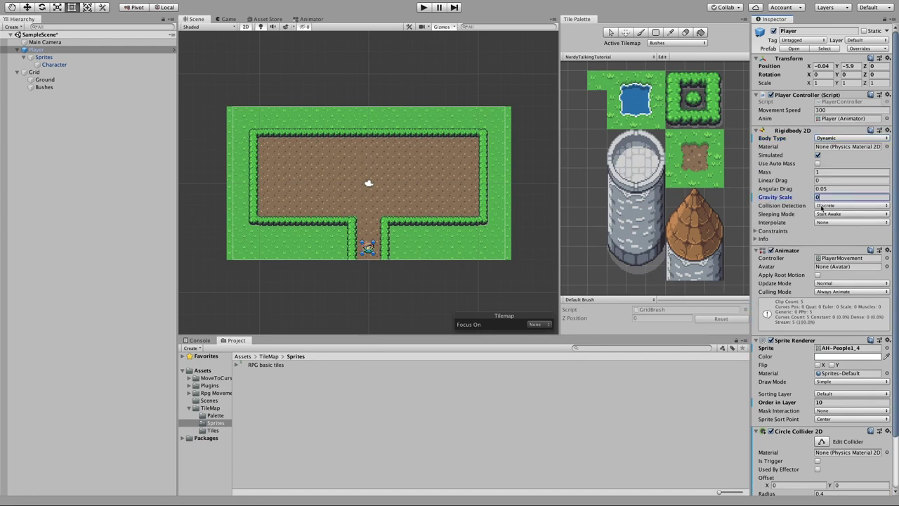
left_click(757, 231)
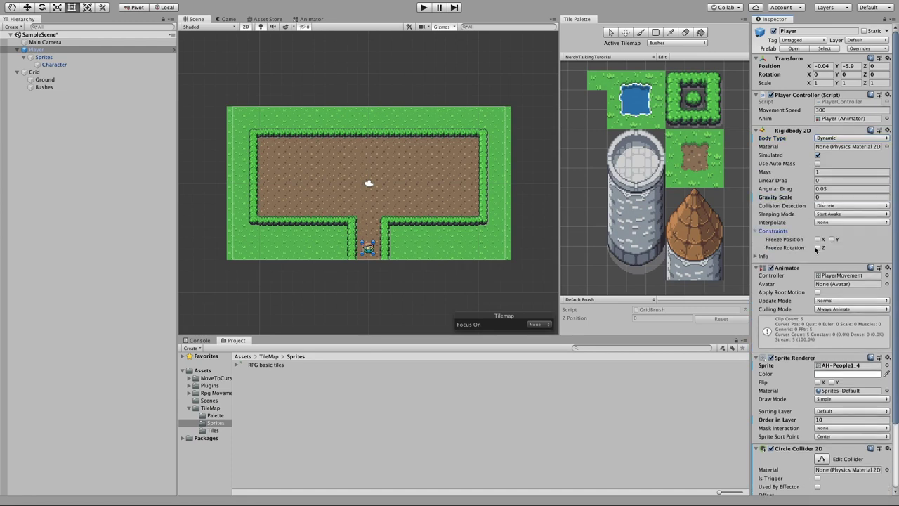
- Play the game and walk the player up the path and left into the bottom hedge
left_click(424, 7)
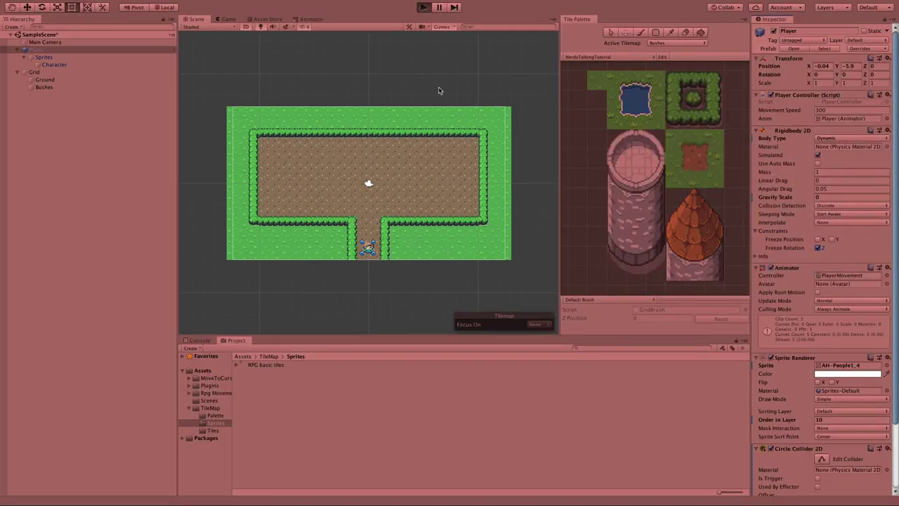
key("Up")
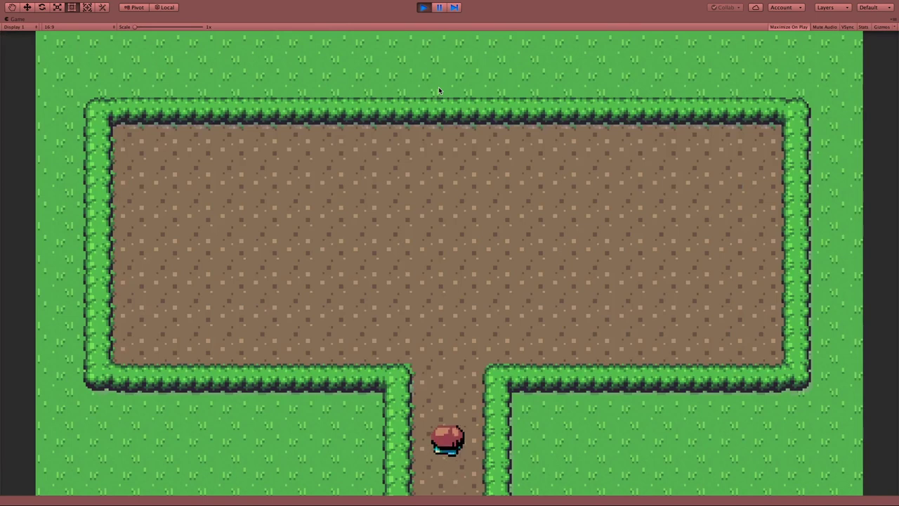
key("Left")
key("Left")
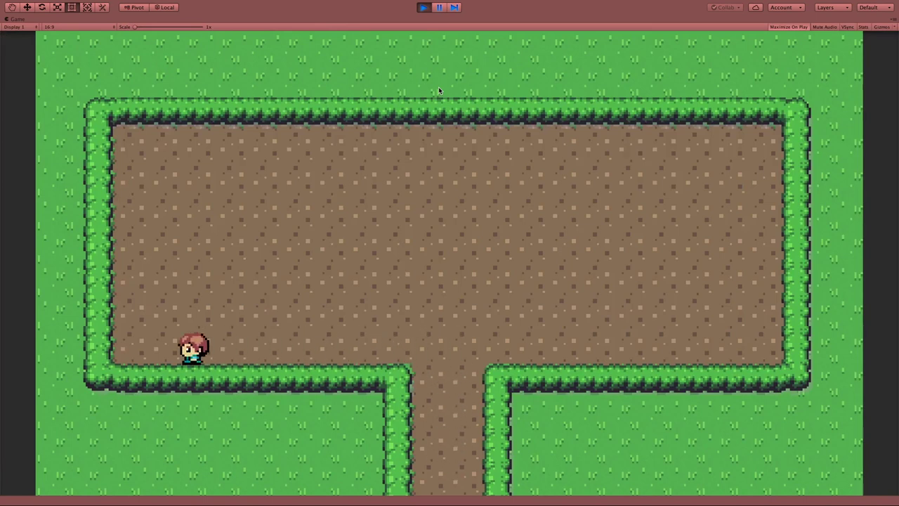